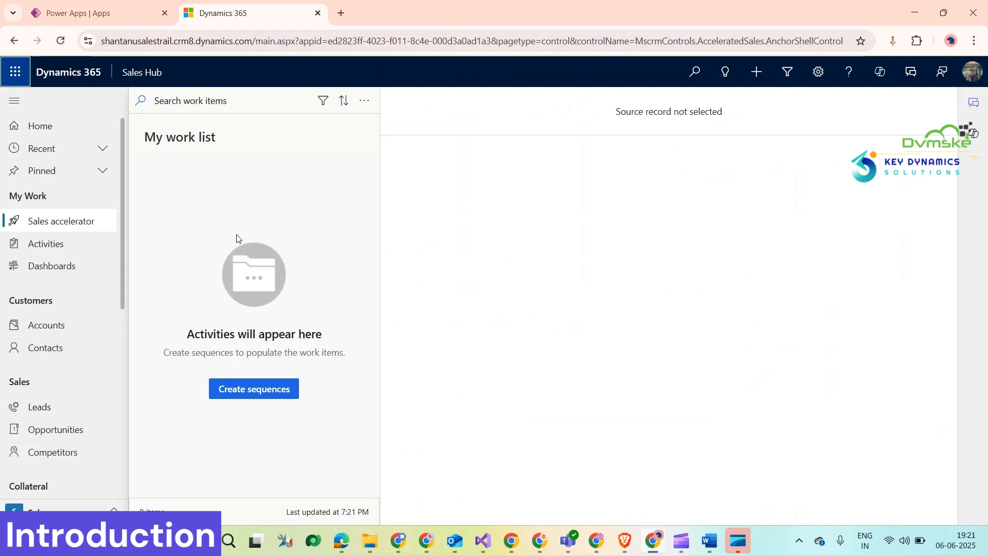
Open the 78 IPhones quote from the Quotes list in Sales Hub.
{"action": "scroll", "coordinate": [30, 329], "scroll_direction": "down", "scroll_amount": 3}
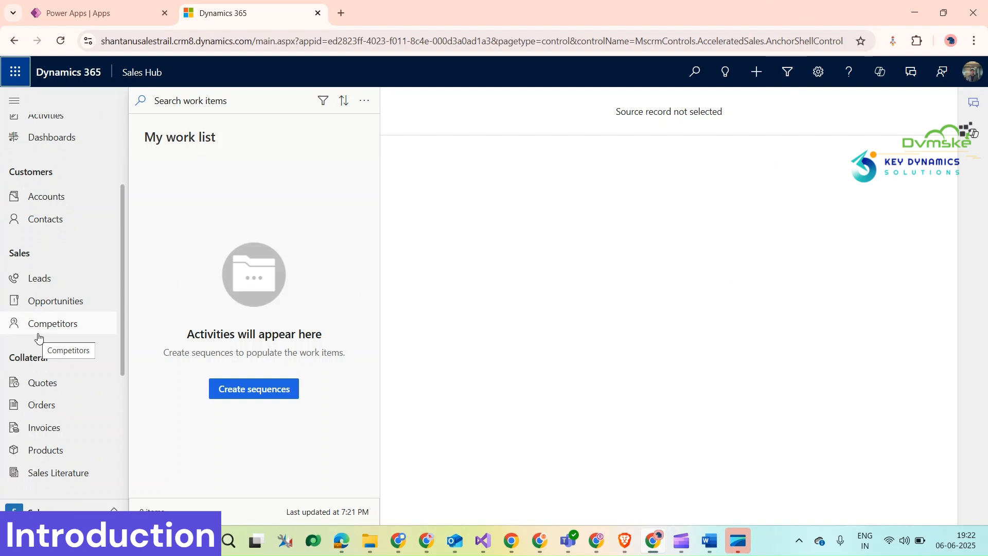
{"action": "left_click", "coordinate": [52, 381]}
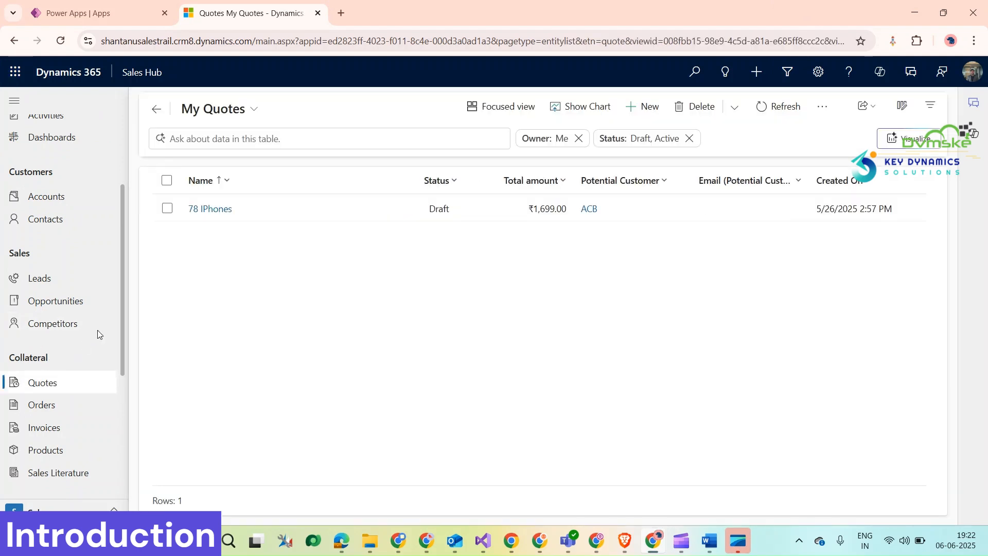
{"action": "double_click", "coordinate": [331, 205]}
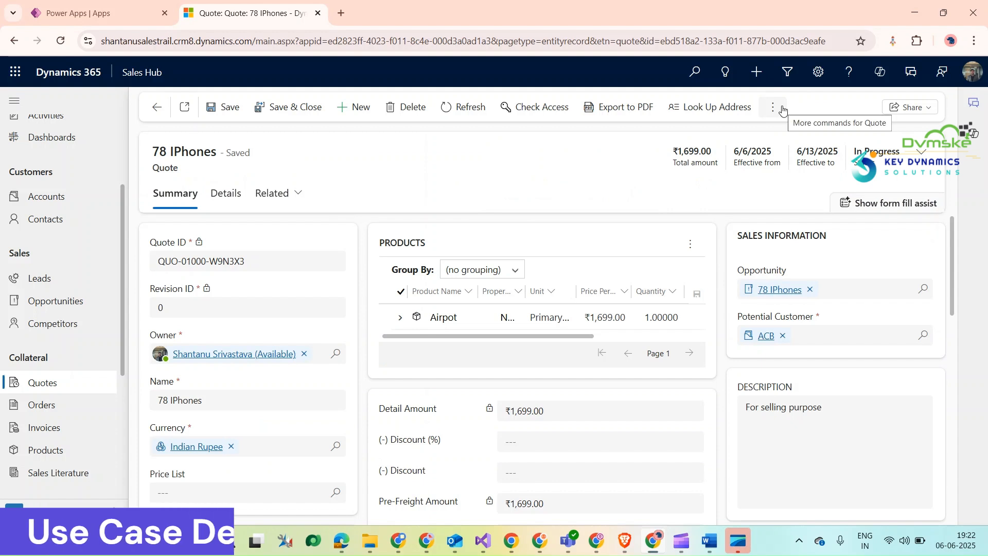
Generate a Word document for the quote from the Quote Custom template, and open the downloaded file to review its contents.
{"action": "left_click", "coordinate": [774, 107]}
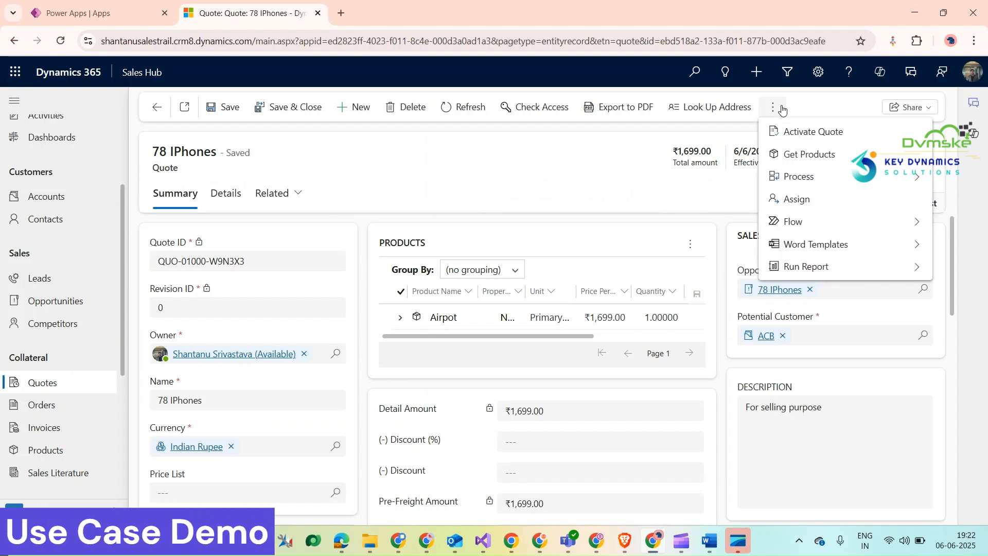
{"action": "left_click", "coordinate": [916, 246]}
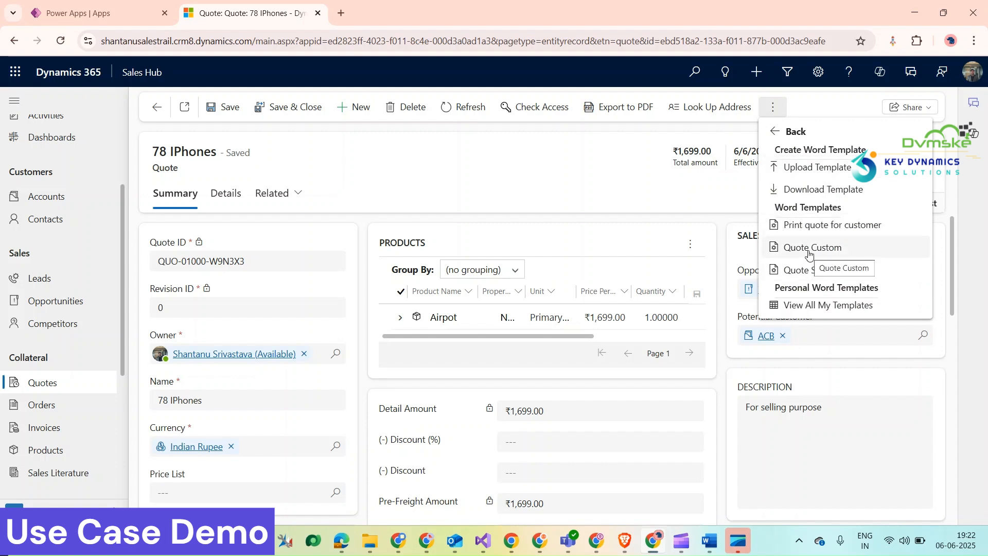
{"action": "left_click", "coordinate": [810, 251]}
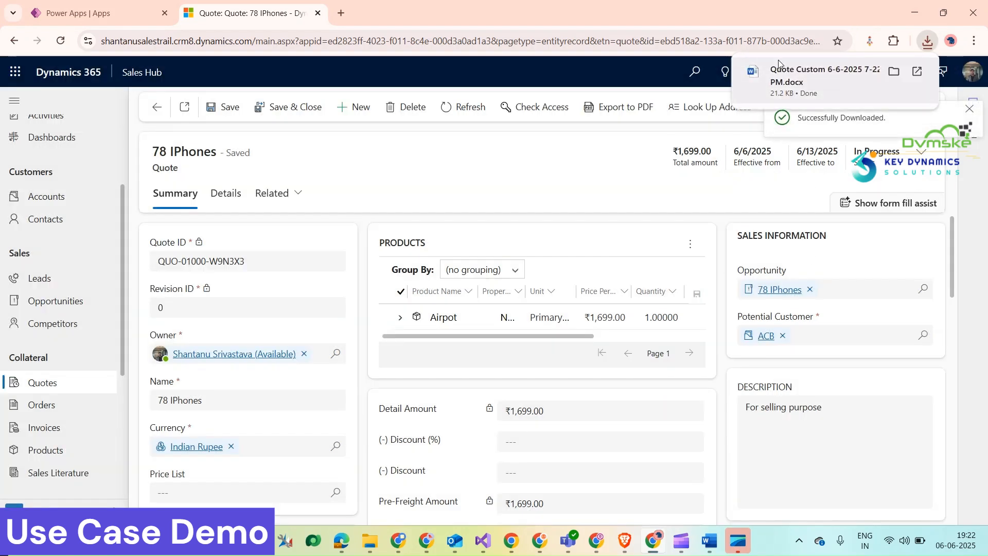
{"action": "left_click", "coordinate": [816, 70]}
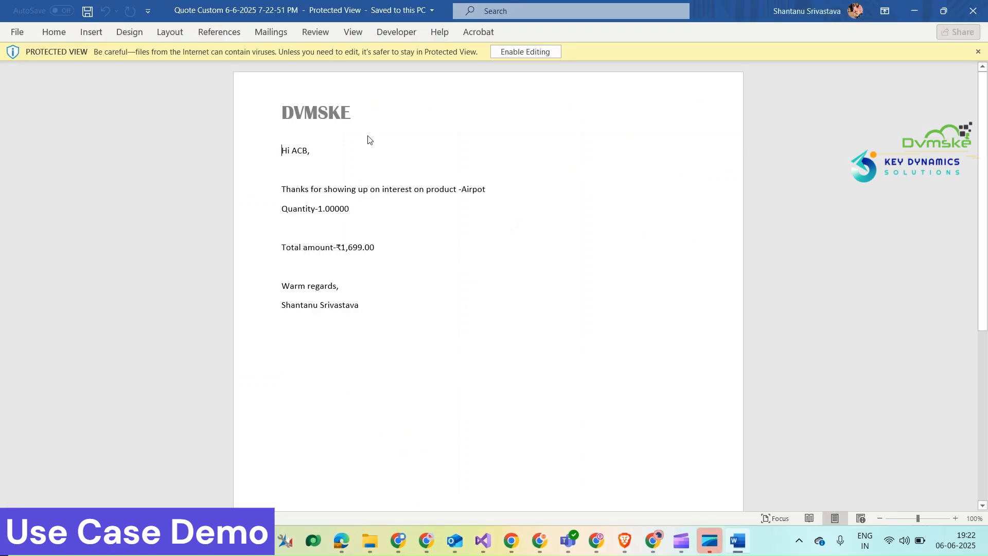
{"action": "left_click_drag", "start_coordinate": [279, 111], "coordinate": [337, 122]}
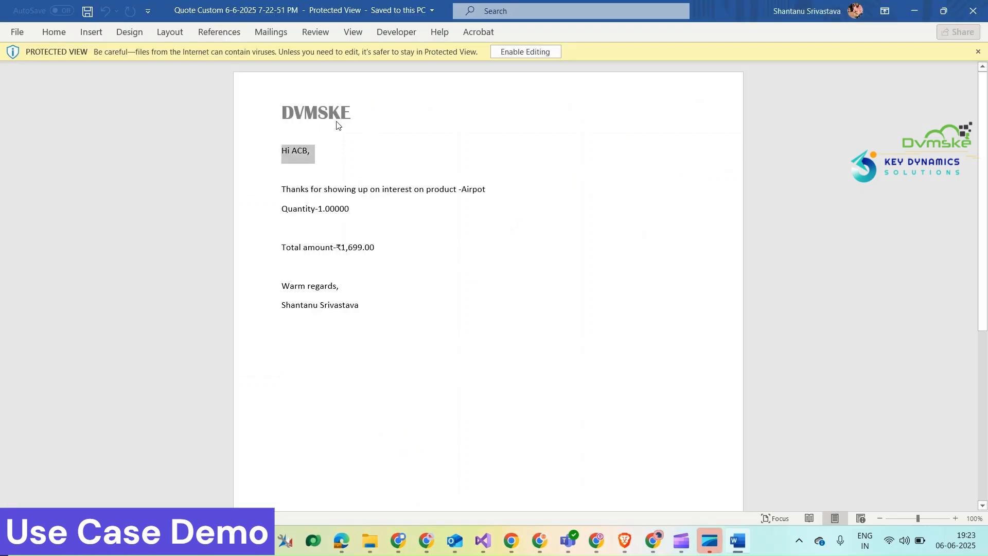
{"action": "left_click", "coordinate": [344, 115]}
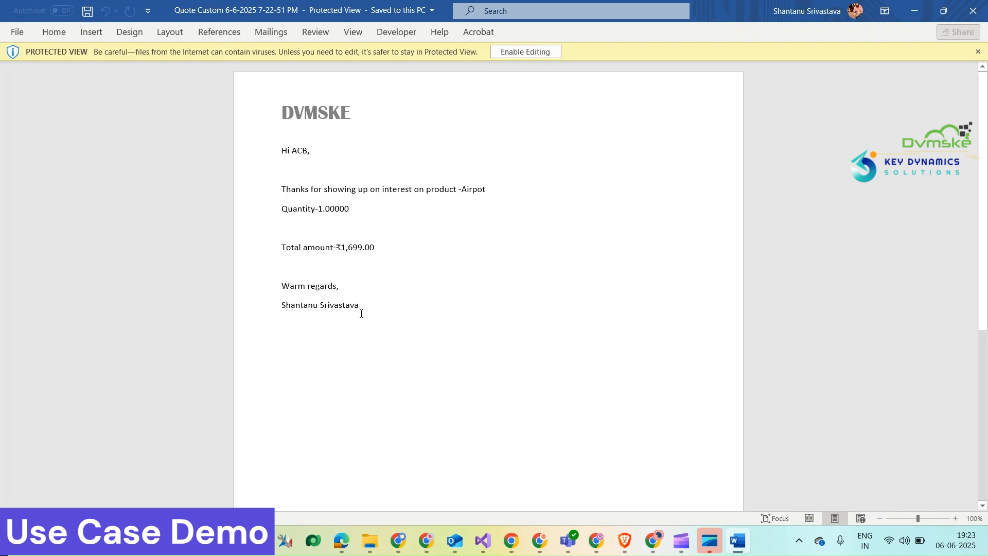
Switch back to the quote in Dynamics 365 and show its available Word templates, including Quote Custom.
{"action": "key", "text": "alt+Tab"}
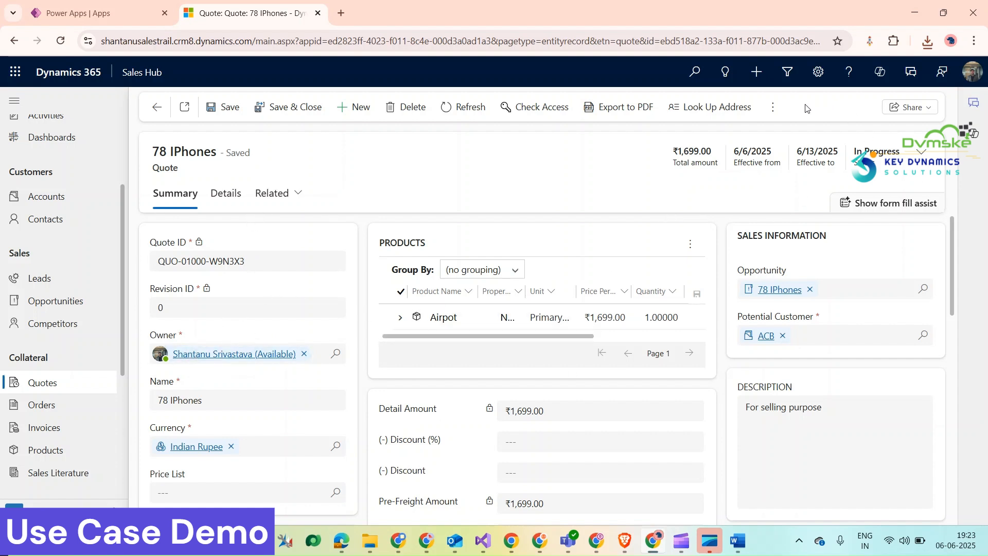
{"action": "left_click", "coordinate": [774, 107]}
{"action": "left_click", "coordinate": [911, 243]}
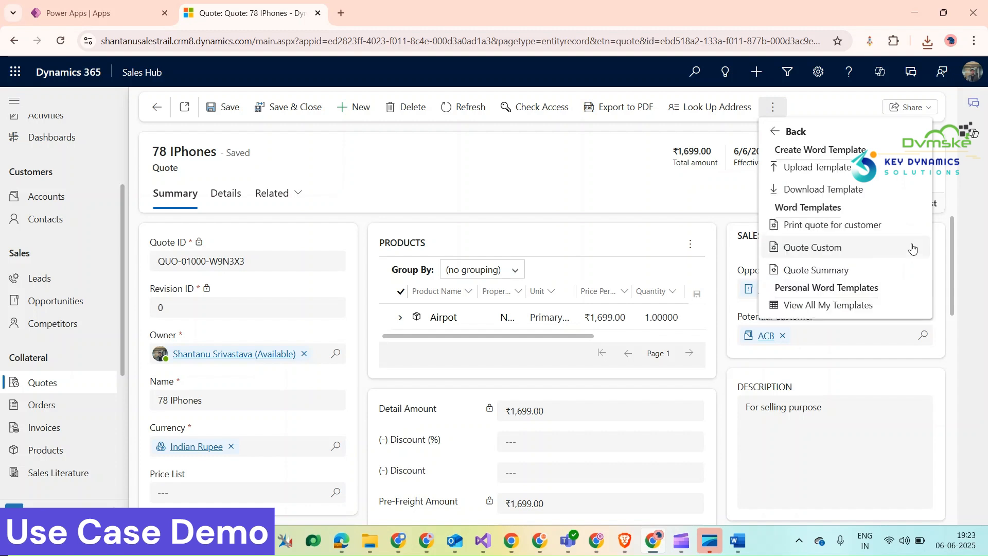
{"action": "left_click", "coordinate": [912, 249]}
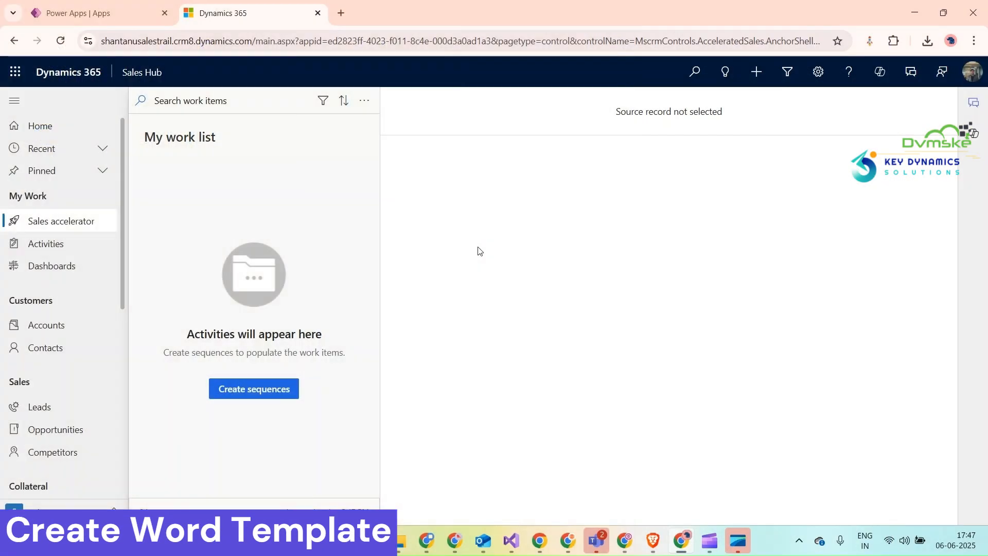
Open the 78 IPhones record from the My Quotes view.
{"action": "scroll", "coordinate": [85, 277], "scroll_direction": "down", "scroll_amount": 4}
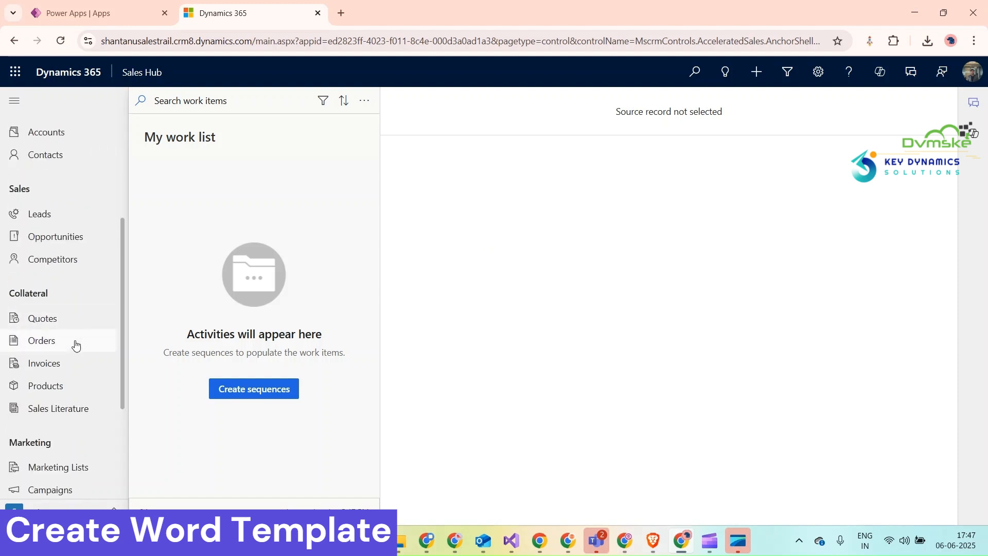
{"action": "left_click", "coordinate": [76, 322]}
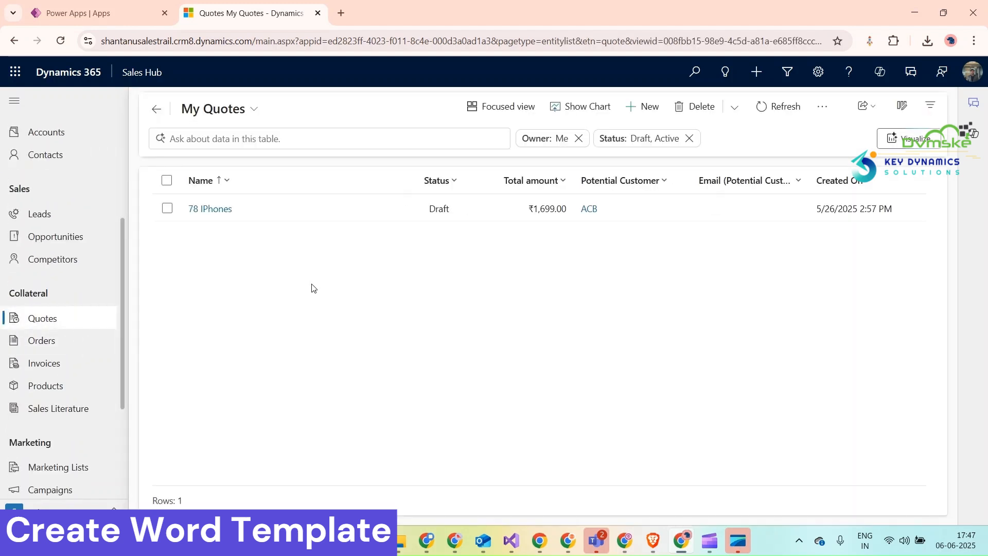
{"action": "double_click", "coordinate": [375, 210]}
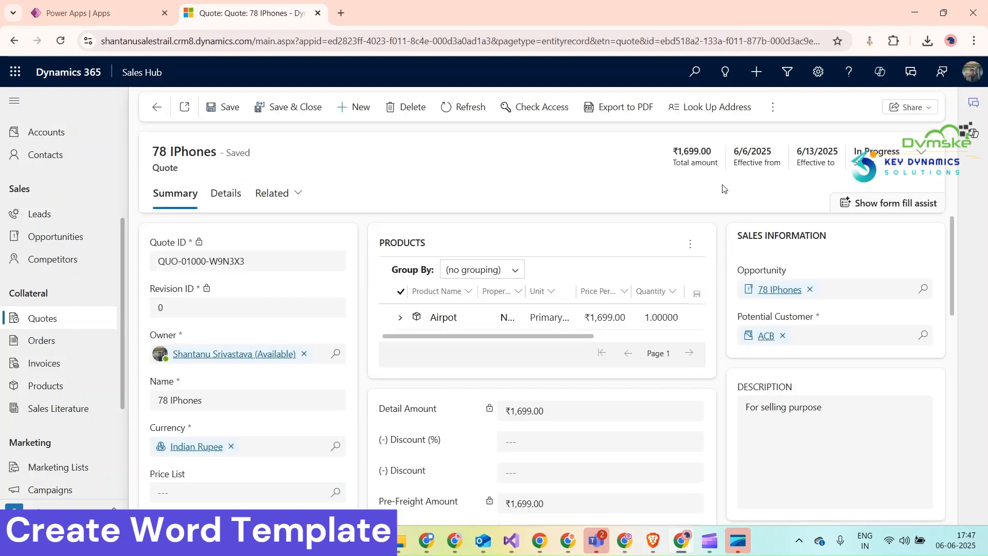
{"action": "left_click", "coordinate": [773, 107]}
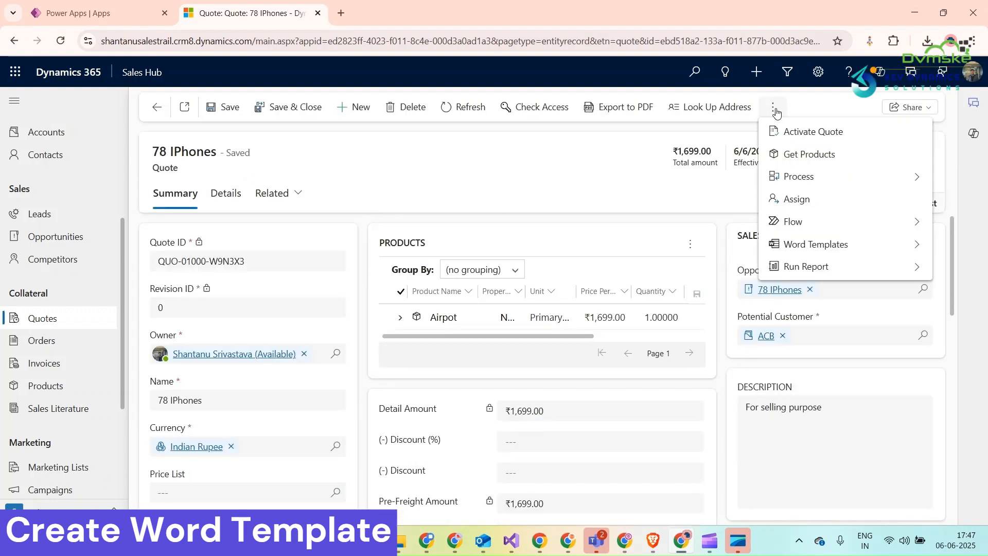
{"action": "left_click", "coordinate": [915, 251]}
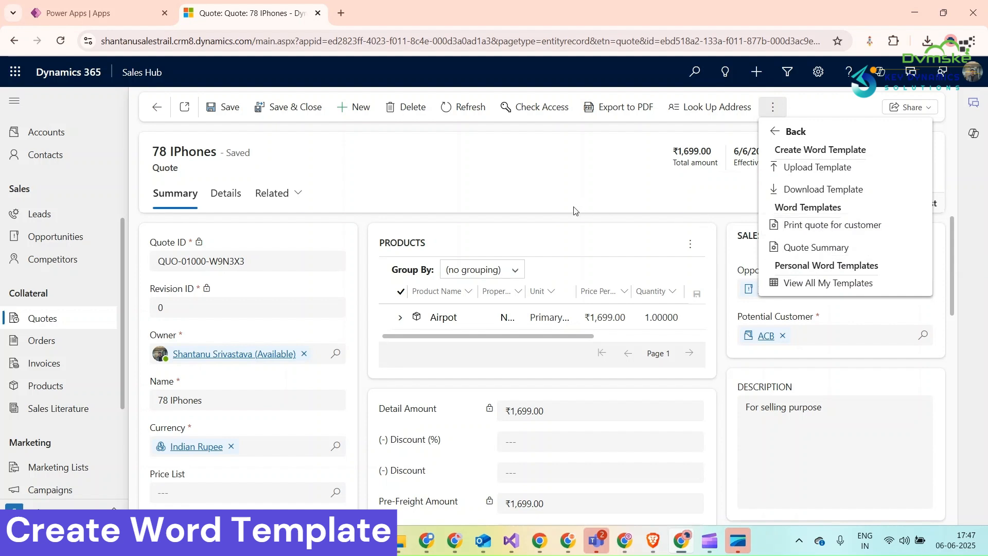
{"action": "left_click", "coordinate": [491, 191]}
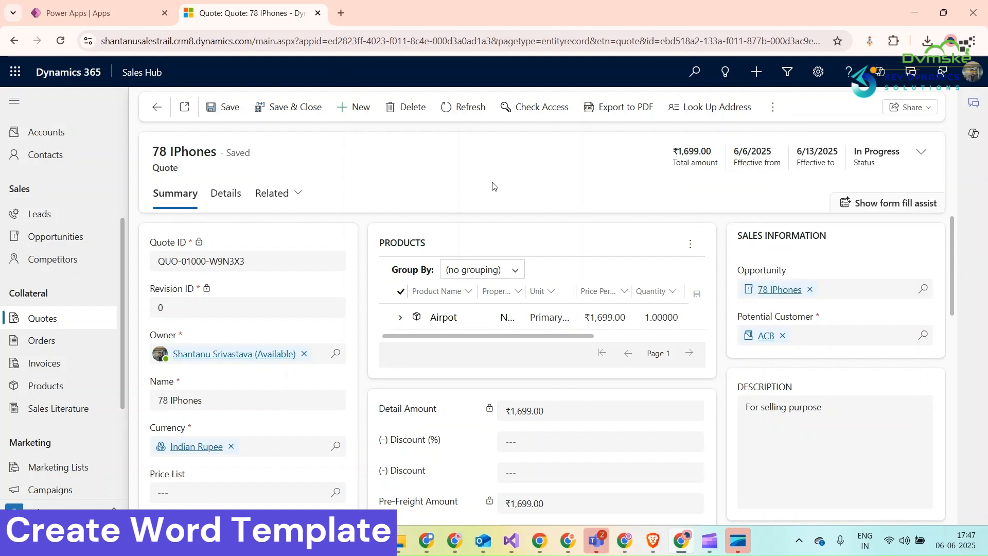
Generate a Word document for the quote from the Quote Summary template and open the downloaded file.
{"action": "left_click", "coordinate": [773, 106]}
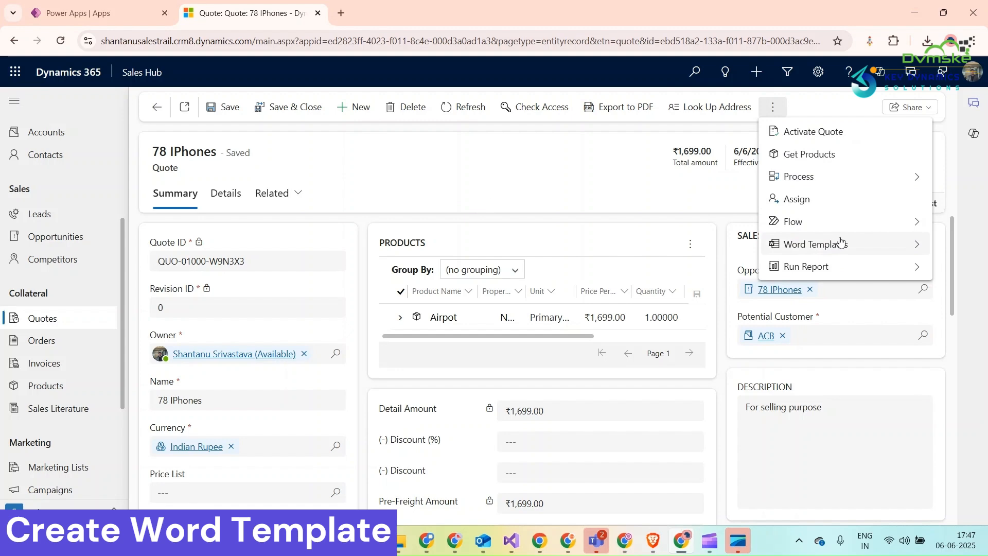
{"action": "left_click", "coordinate": [891, 245]}
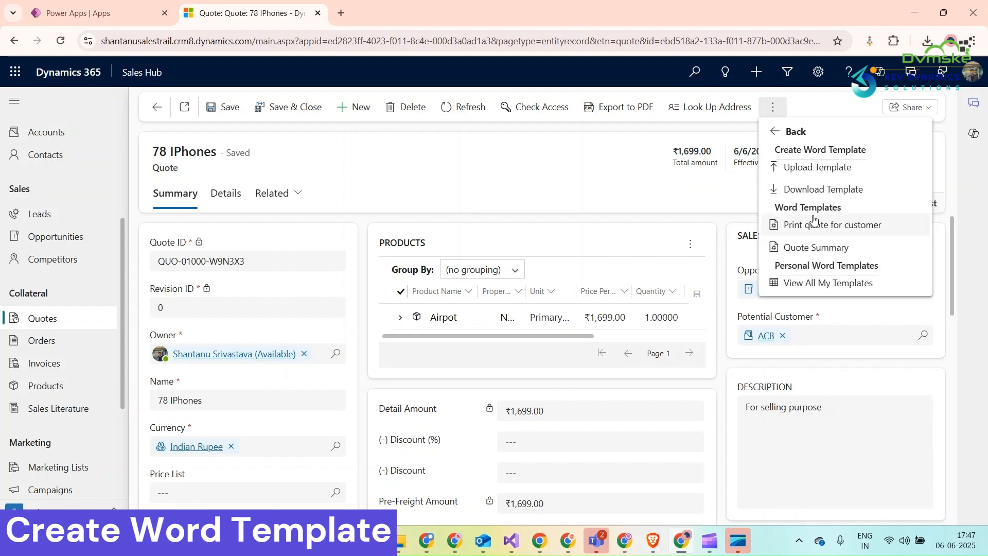
{"action": "left_click", "coordinate": [804, 251]}
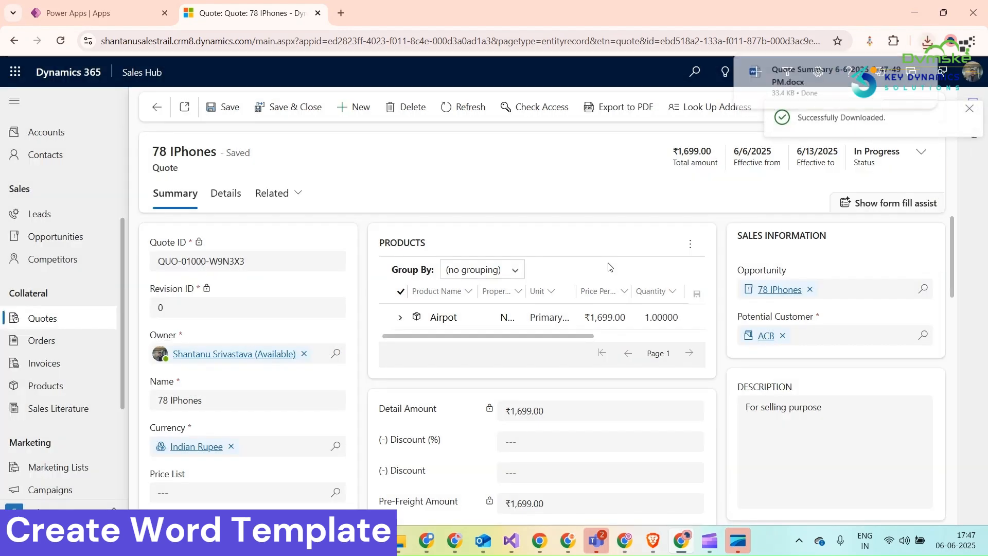
{"action": "left_click", "coordinate": [807, 80]}
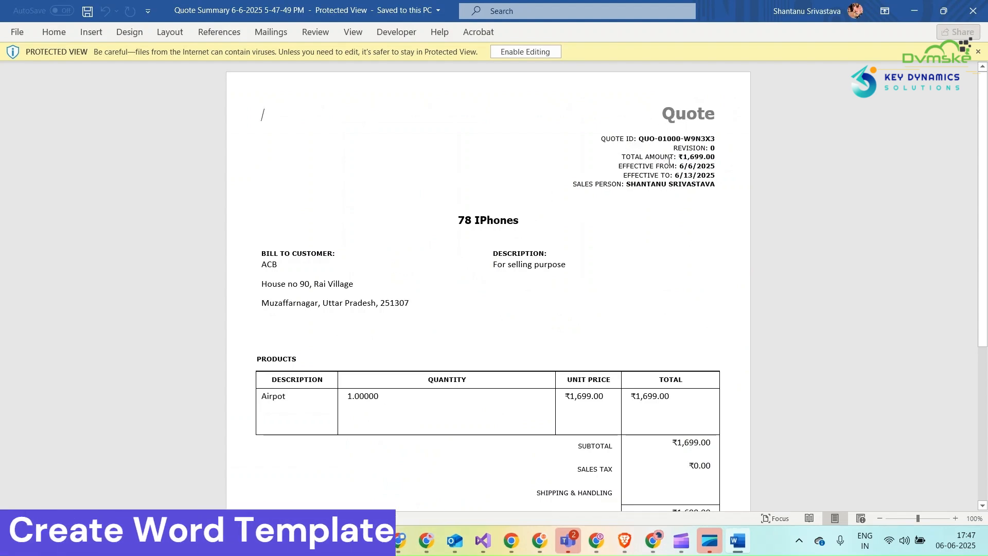
Examine the quote header, product table and totals in the generated document, and return to the quote in Dynamics 365.
{"action": "left_click", "coordinate": [642, 138]}
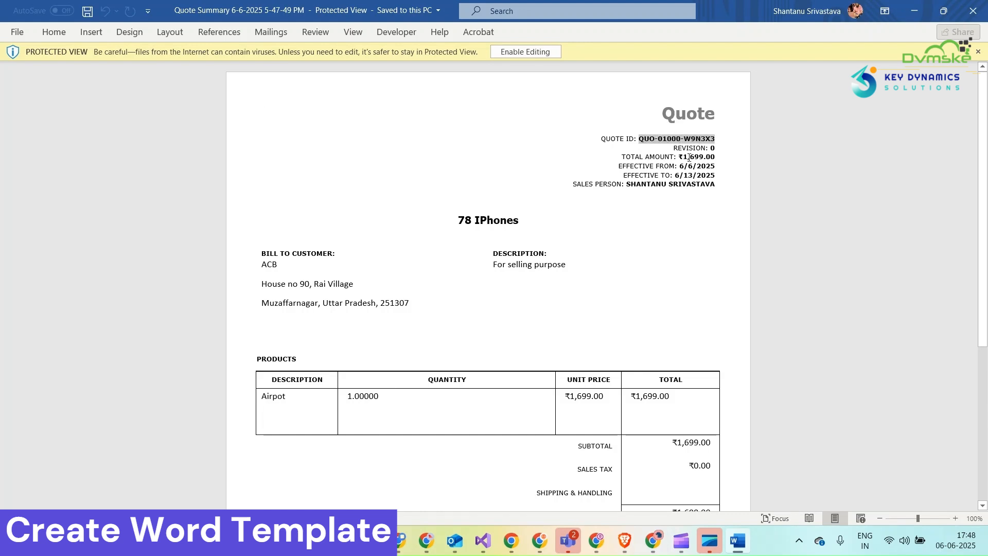
{"action": "scroll", "coordinate": [632, 279], "scroll_direction": "down", "scroll_amount": 2}
{"action": "scroll", "coordinate": [536, 306], "scroll_direction": "up", "scroll_amount": 1}
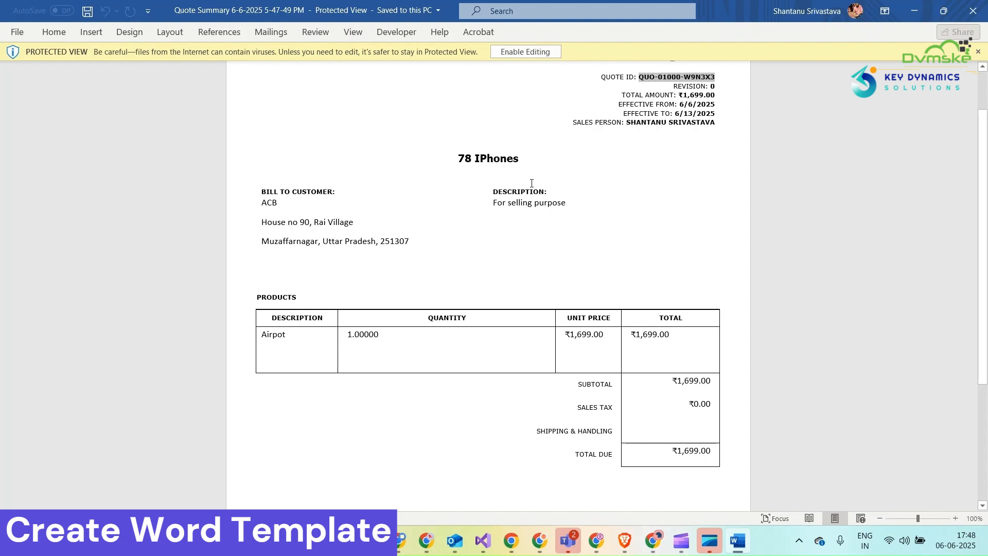
{"action": "left_click", "coordinate": [915, 10]}
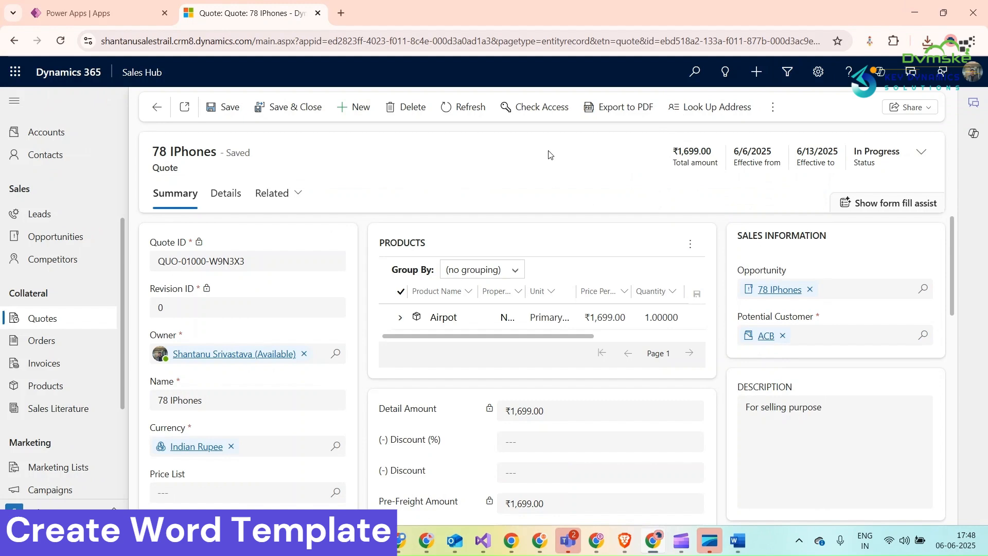
Open the document templates list in the Power Platform environment's advanced settings.
{"action": "left_click", "coordinate": [818, 72]}
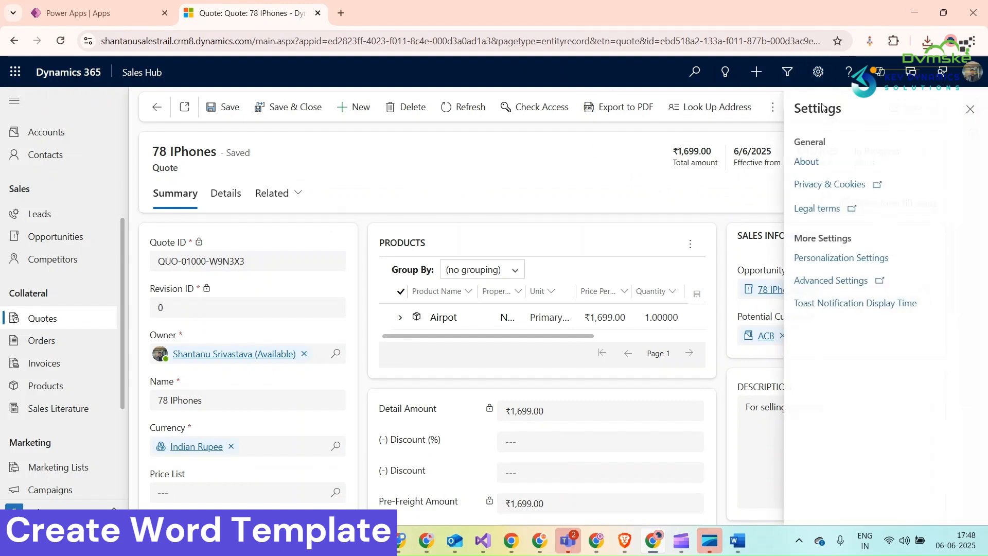
{"action": "left_click", "coordinate": [850, 280]}
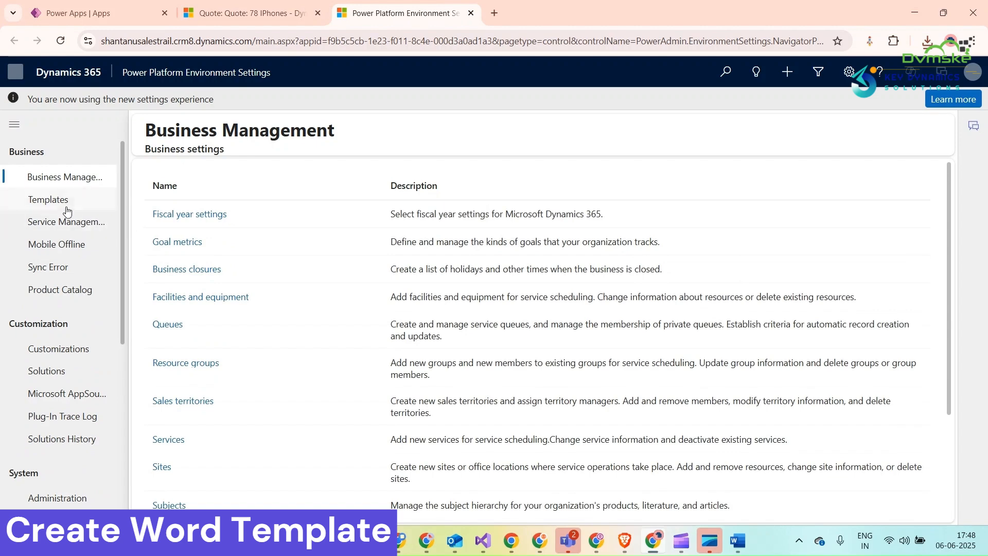
{"action": "left_click", "coordinate": [65, 208]}
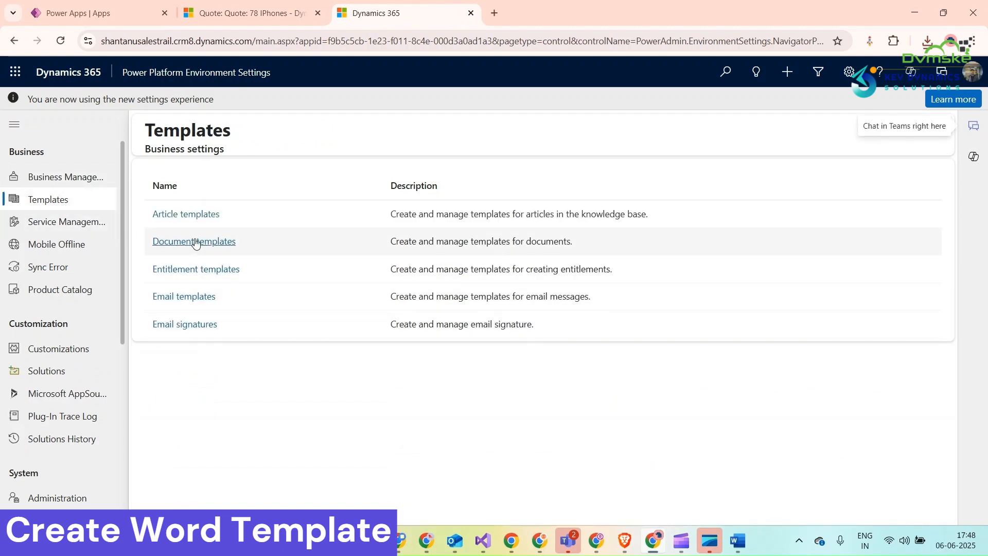
{"action": "left_click", "coordinate": [196, 242]}
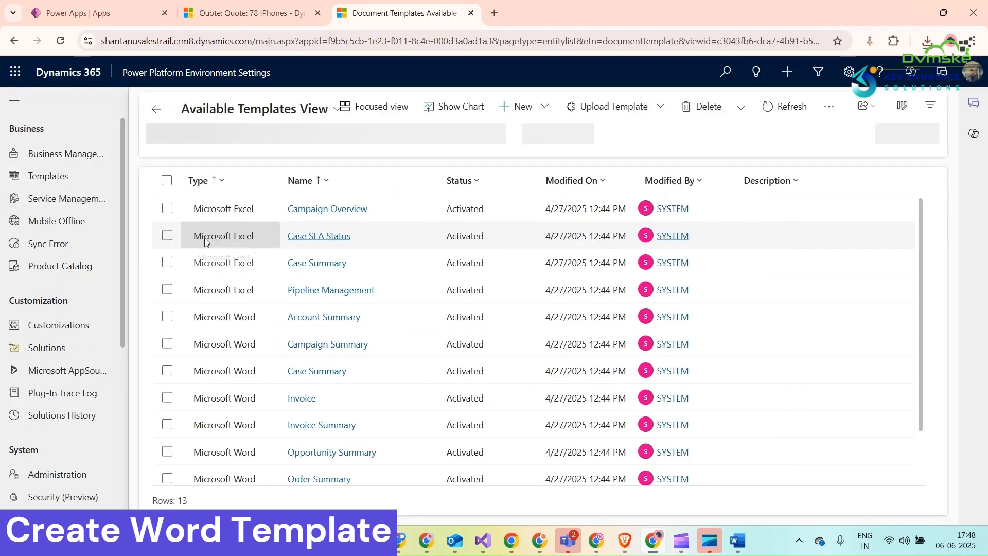
Start a new Word template download from the Dynamics 365 document templates list and choose Quote as its entity.
{"action": "left_click", "coordinate": [598, 109]}
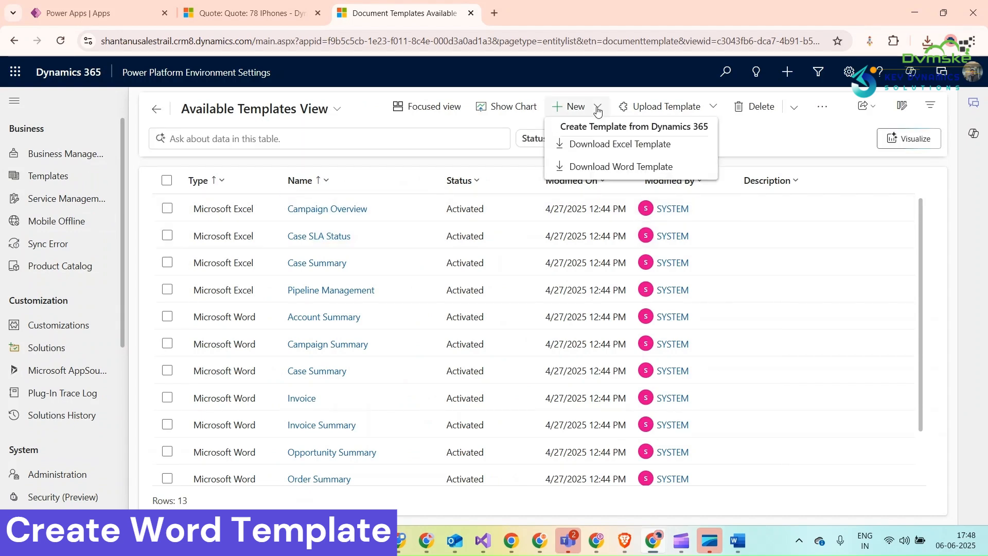
{"action": "left_click", "coordinate": [637, 163]}
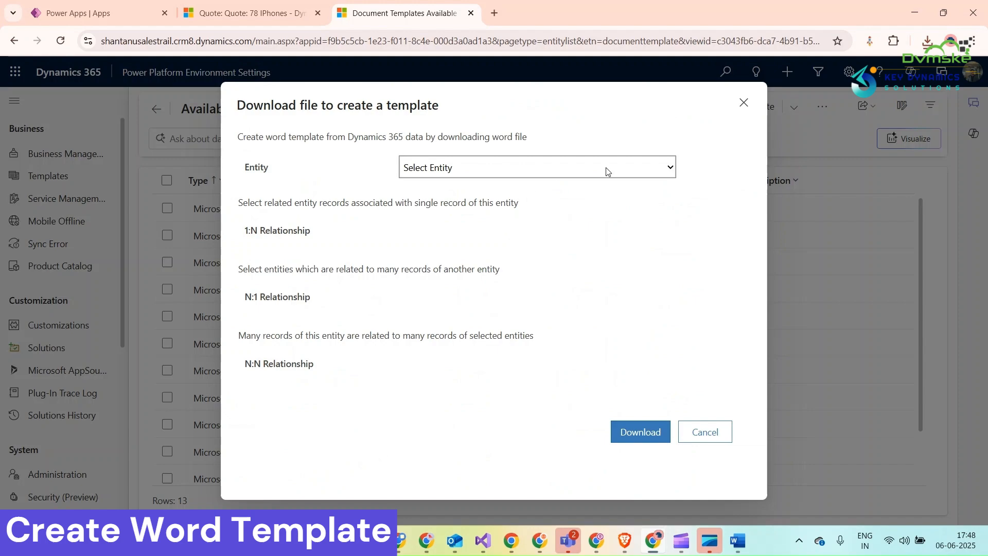
{"action": "left_click", "coordinate": [607, 168]}
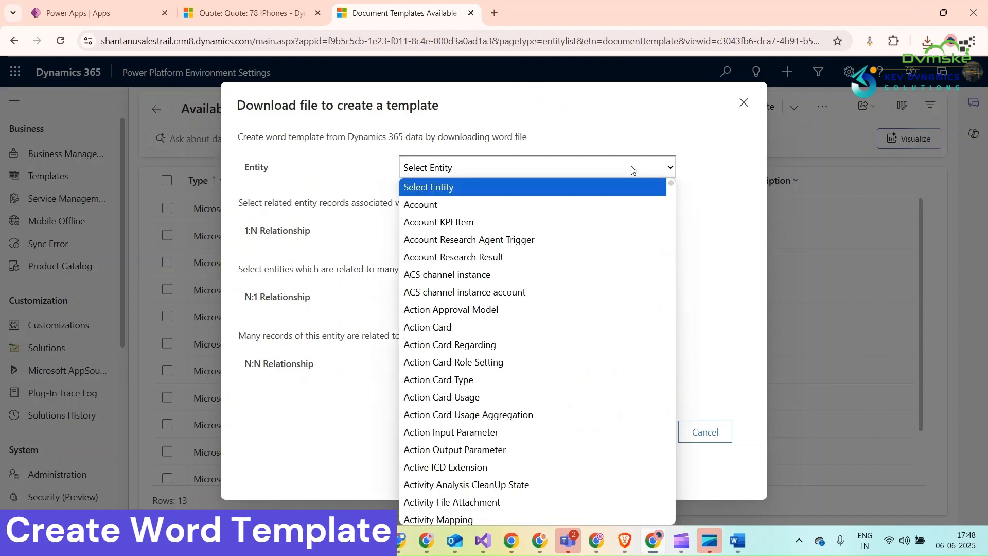
{"action": "scroll", "coordinate": [541, 294], "scroll_direction": "down", "scroll_amount": 15}
{"action": "scroll", "coordinate": [455, 322], "scroll_direction": "down", "scroll_amount": 20}
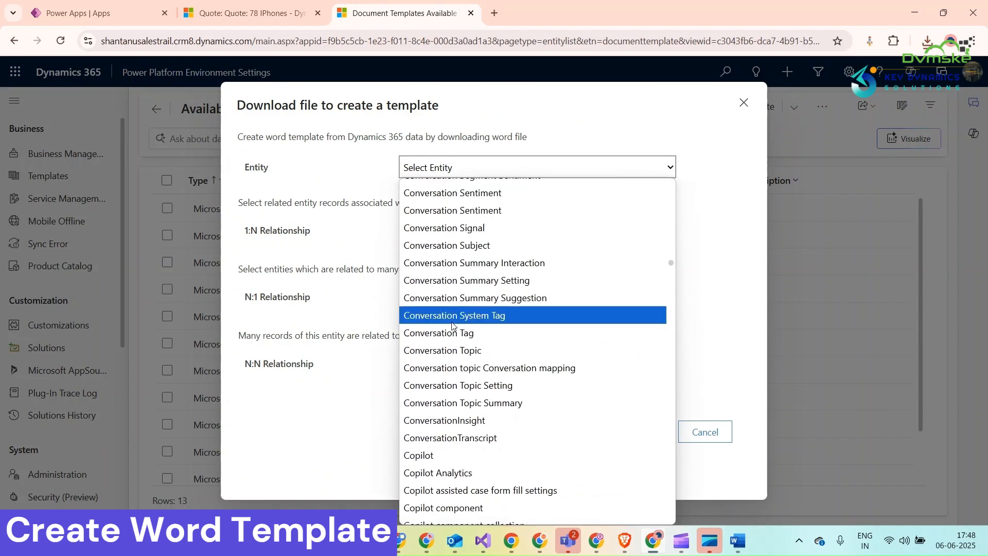
{"action": "scroll", "coordinate": [448, 328], "scroll_direction": "down", "scroll_amount": 20}
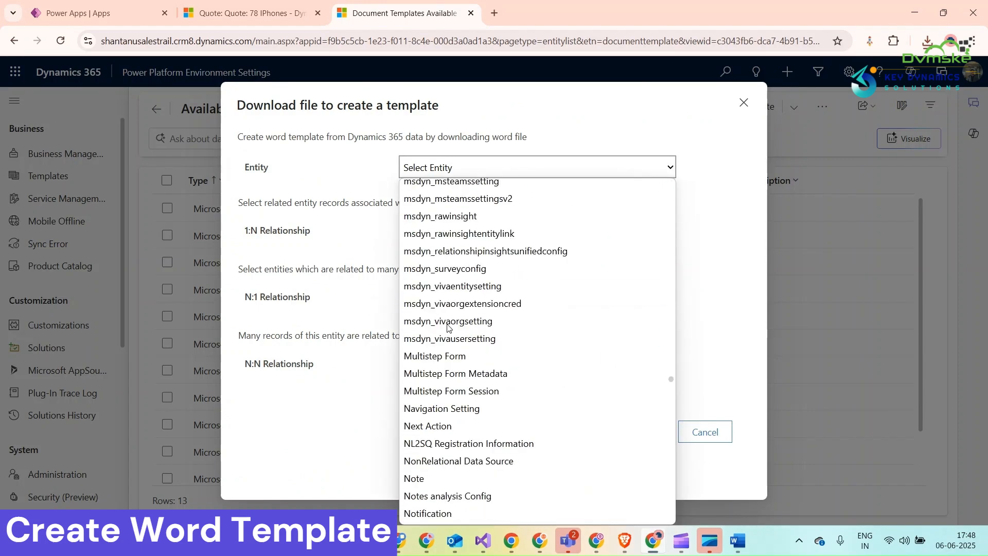
{"action": "scroll", "coordinate": [447, 327], "scroll_direction": "down", "scroll_amount": 12}
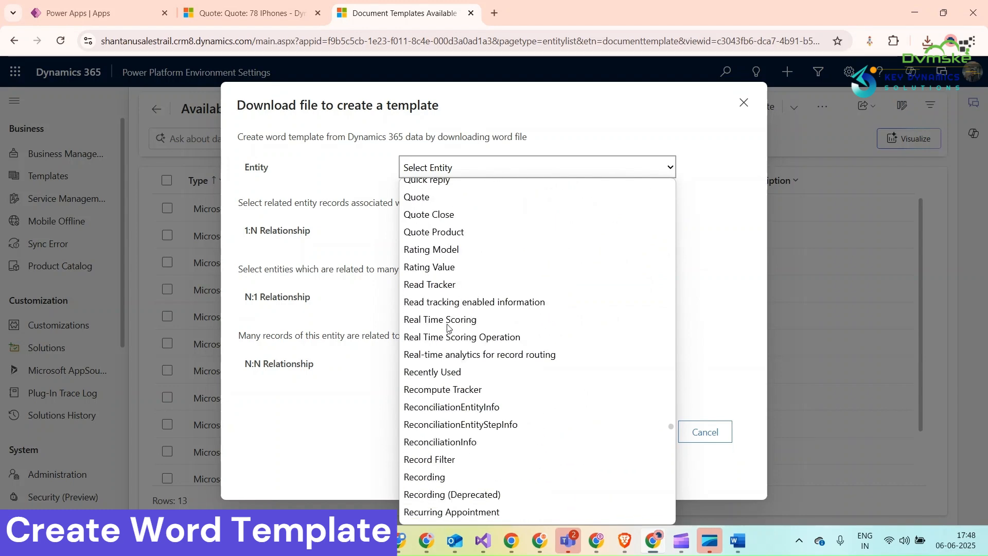
{"action": "scroll", "coordinate": [435, 288], "scroll_direction": "up", "scroll_amount": 5}
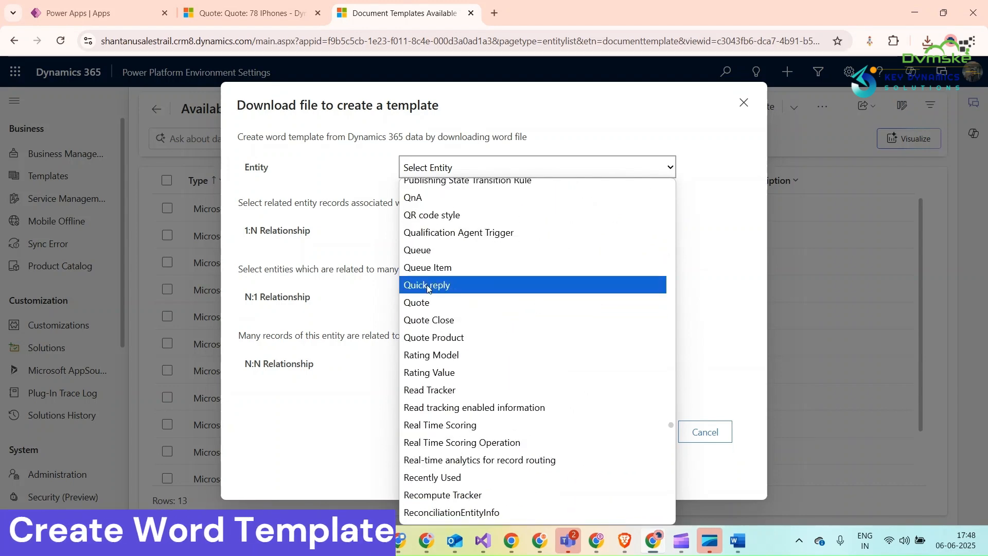
{"action": "left_click", "coordinate": [431, 302]}
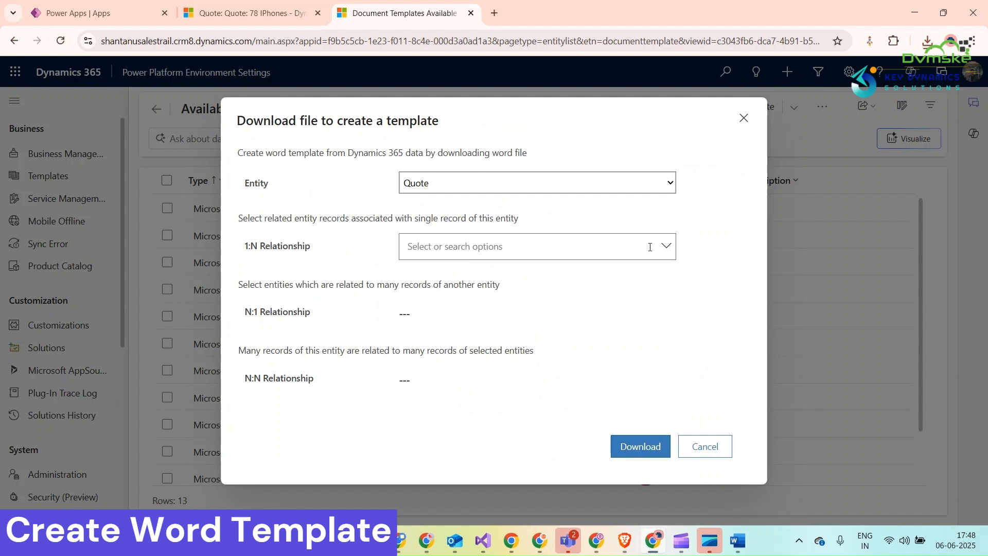
Include the Quote Product (quote_details) records as a 1:N relationship of the Quote template.
{"action": "left_click", "coordinate": [664, 246]}
{"action": "scroll", "coordinate": [477, 315], "scroll_direction": "down", "scroll_amount": 1}
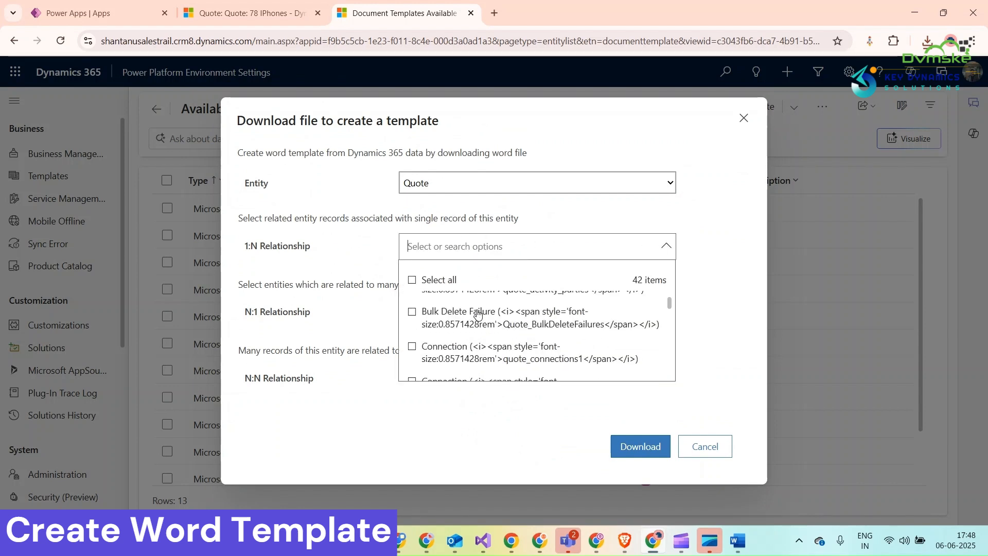
{"action": "scroll", "coordinate": [478, 315], "scroll_direction": "down", "scroll_amount": 5}
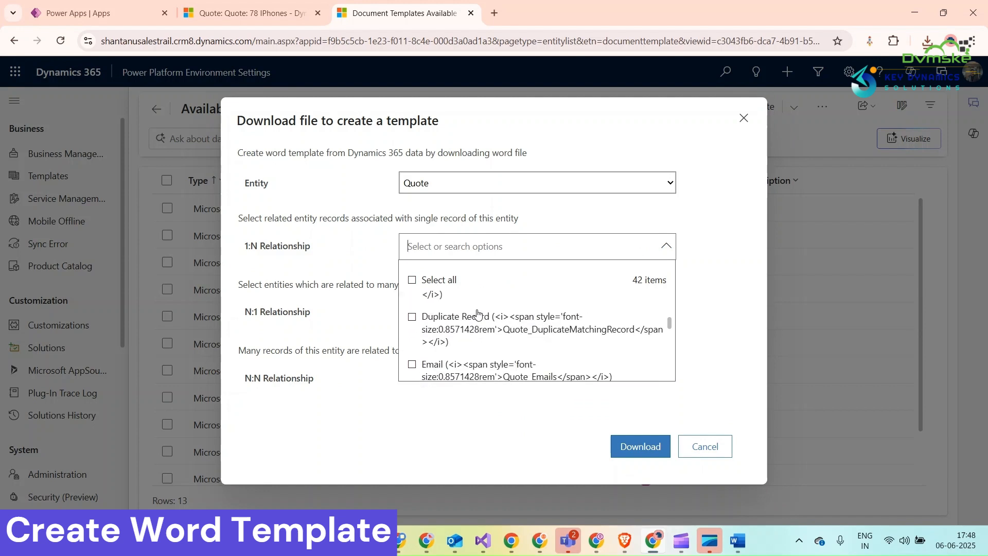
{"action": "scroll", "coordinate": [477, 314], "scroll_direction": "down", "scroll_amount": 6}
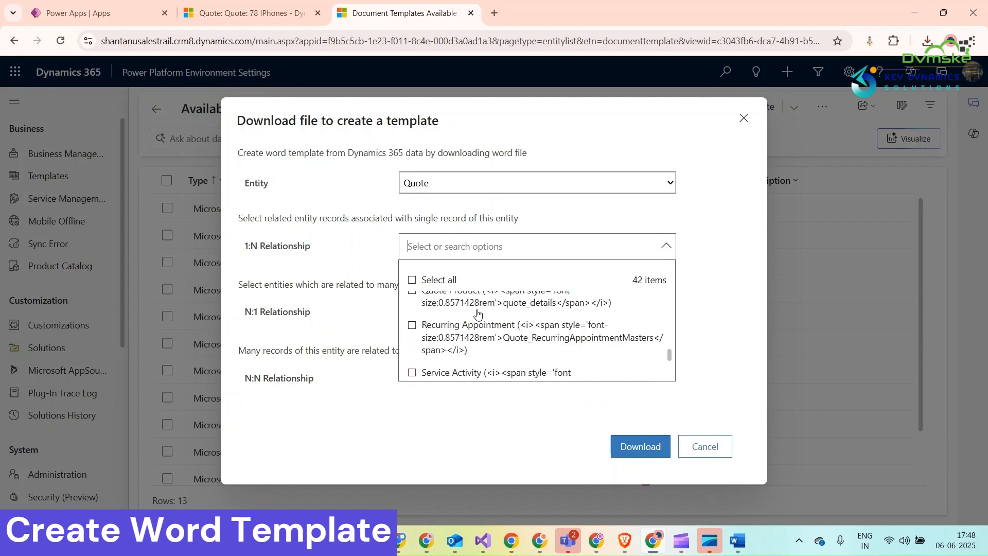
{"action": "scroll", "coordinate": [473, 317], "scroll_direction": "up", "scroll_amount": 2}
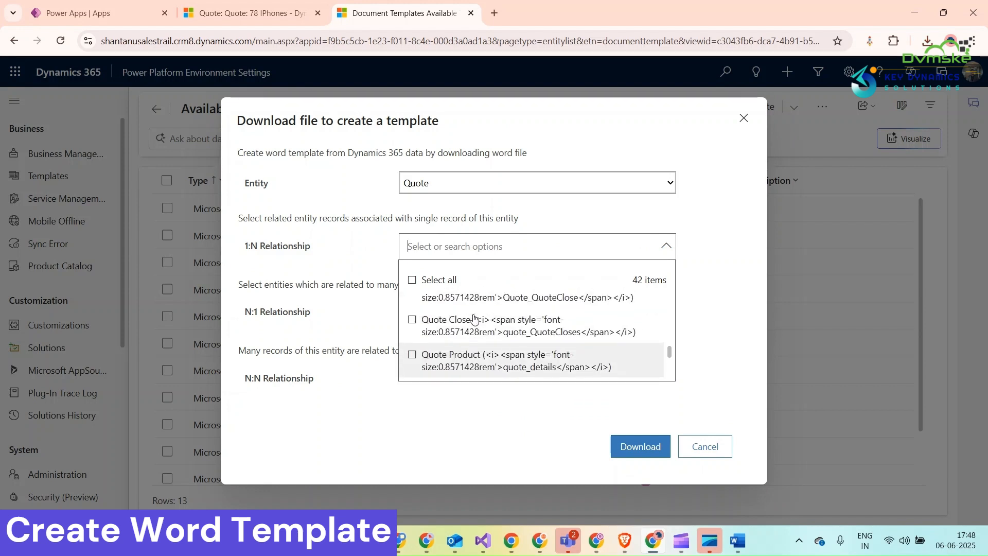
{"action": "left_click", "coordinate": [412, 355]}
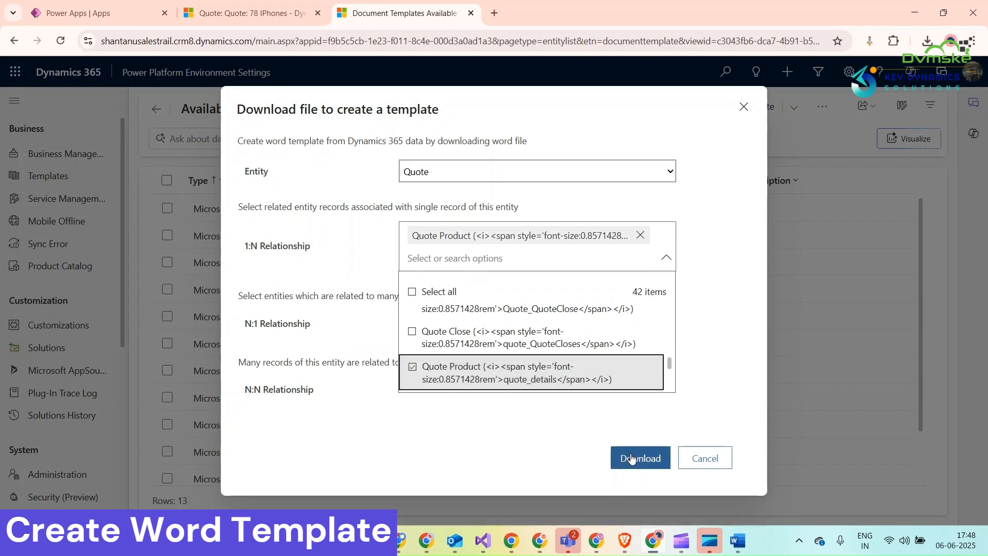
Download the Quote template file, open it in Word and enable editing.
{"action": "left_click", "coordinate": [631, 458]}
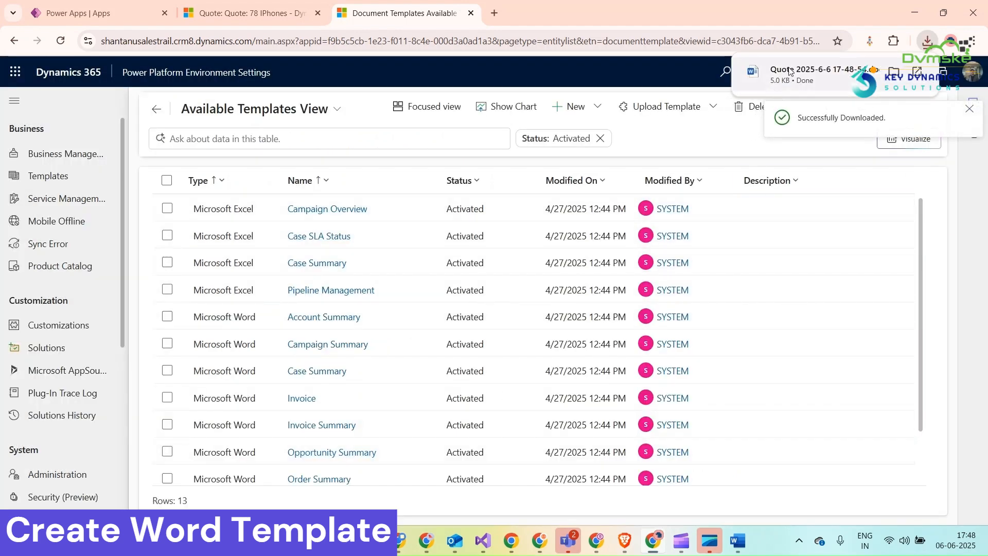
{"action": "left_click", "coordinate": [791, 68]}
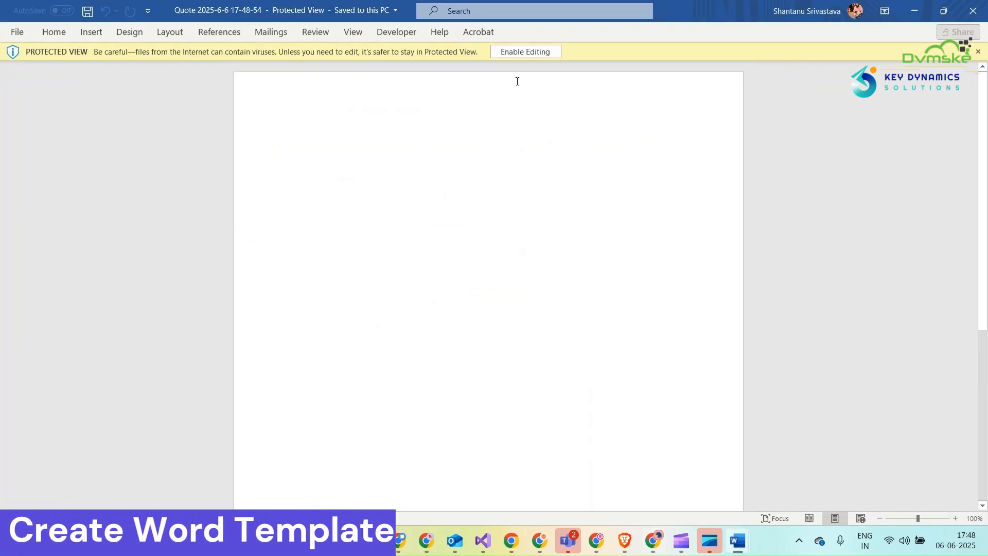
{"action": "left_click", "coordinate": [515, 52]}
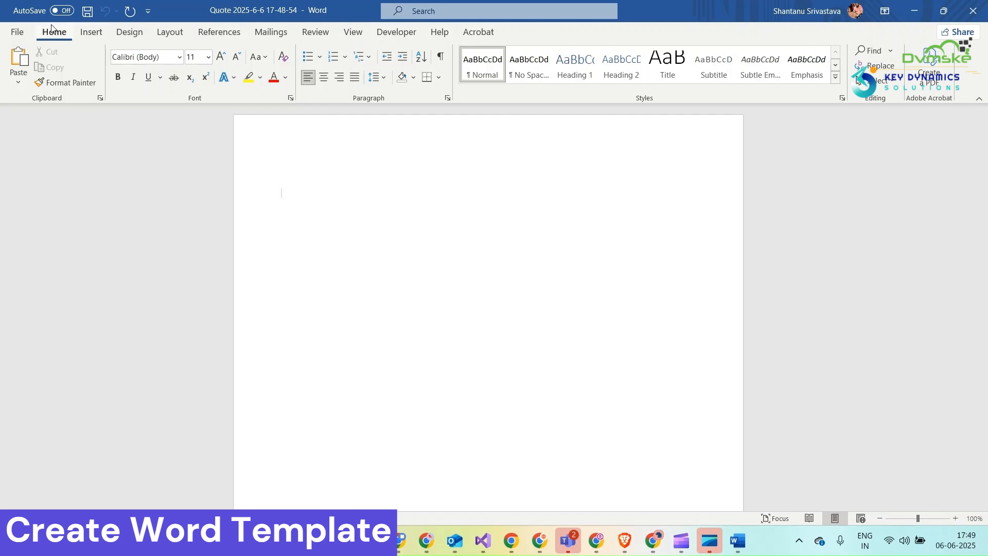
Add the Developer tab from the list of all tabs to the main tabs in Word's ribbon customization.
{"action": "left_click", "coordinate": [15, 32]}
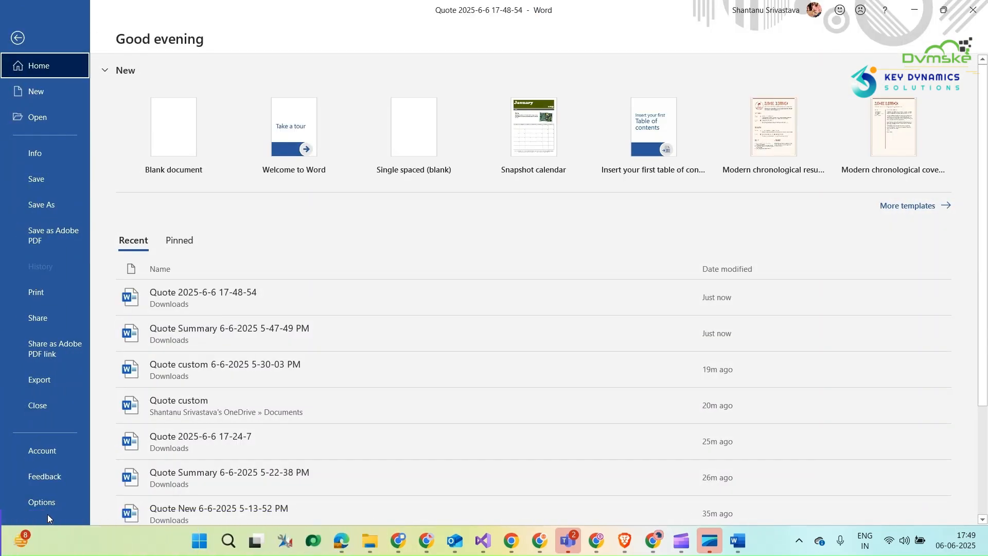
{"action": "left_click", "coordinate": [41, 502]}
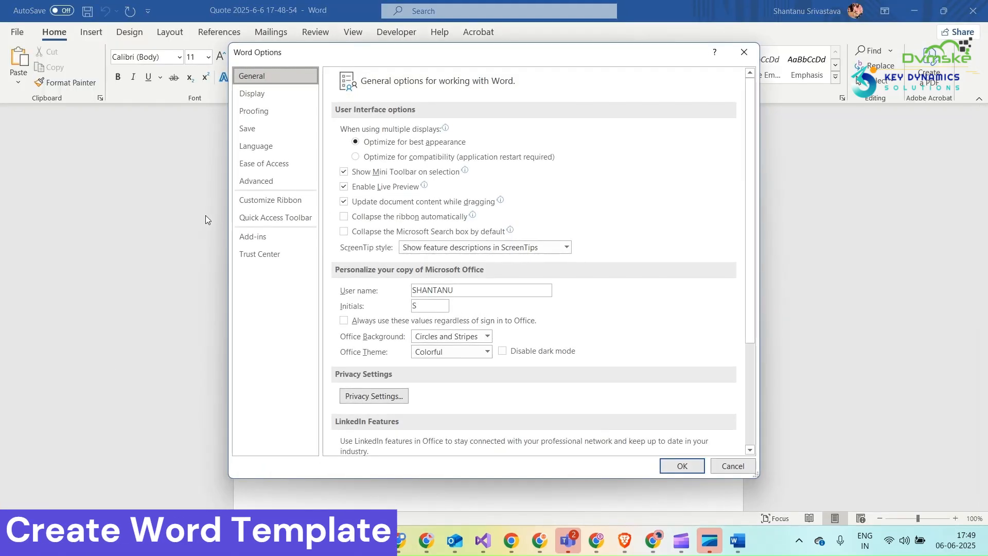
{"action": "left_click", "coordinate": [269, 204]}
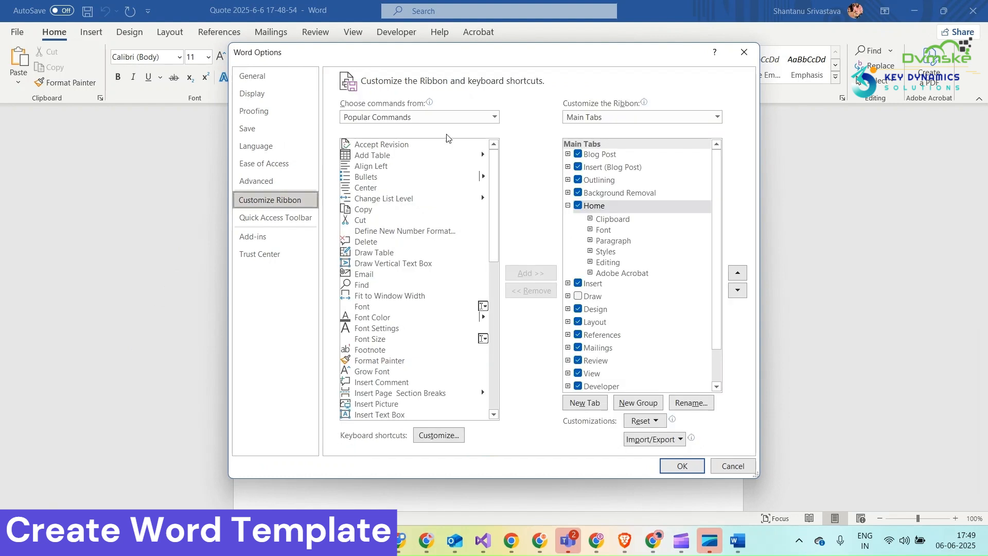
{"action": "left_click", "coordinate": [494, 116]}
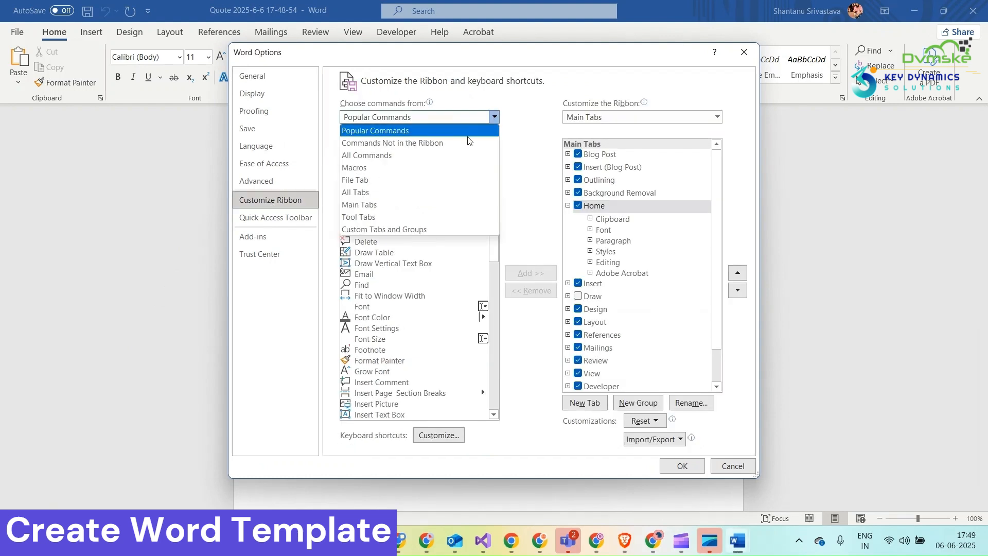
{"action": "left_click", "coordinate": [386, 192]}
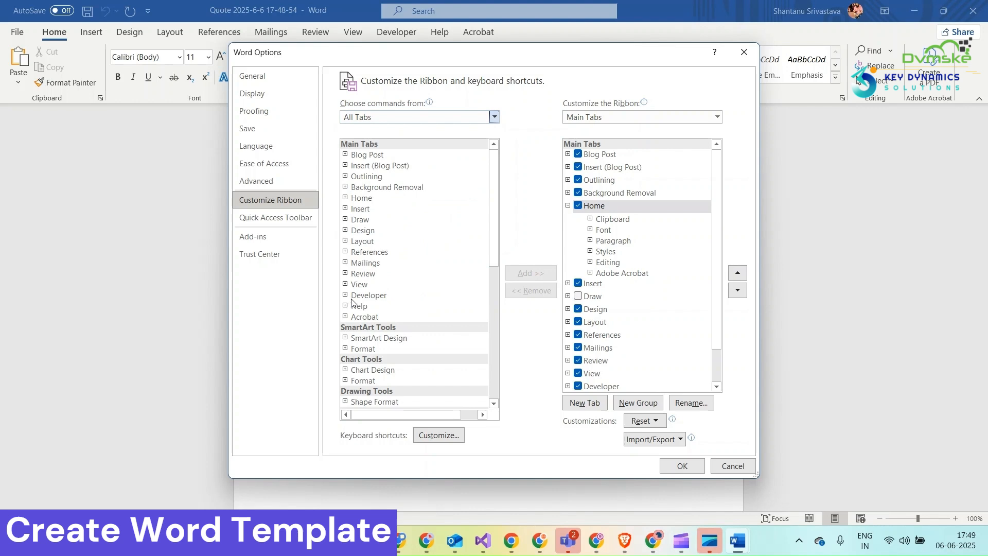
{"action": "left_click", "coordinate": [345, 295]}
{"action": "left_click", "coordinate": [357, 296]}
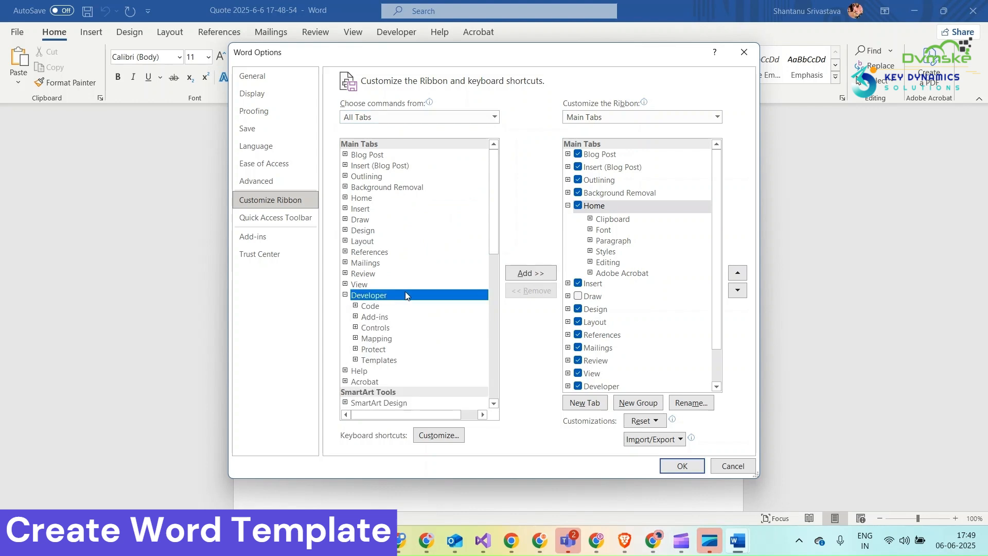
{"action": "left_click", "coordinate": [528, 273]}
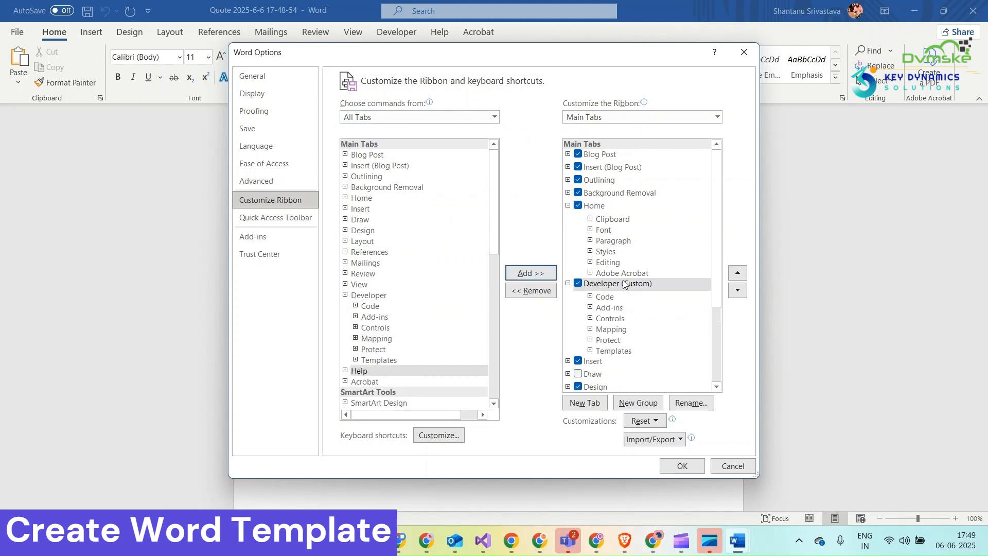
Remove the duplicate Developer (Custom) tab from the main tabs and accept the Word options.
{"action": "scroll", "coordinate": [624, 284], "scroll_direction": "down", "scroll_amount": 3}
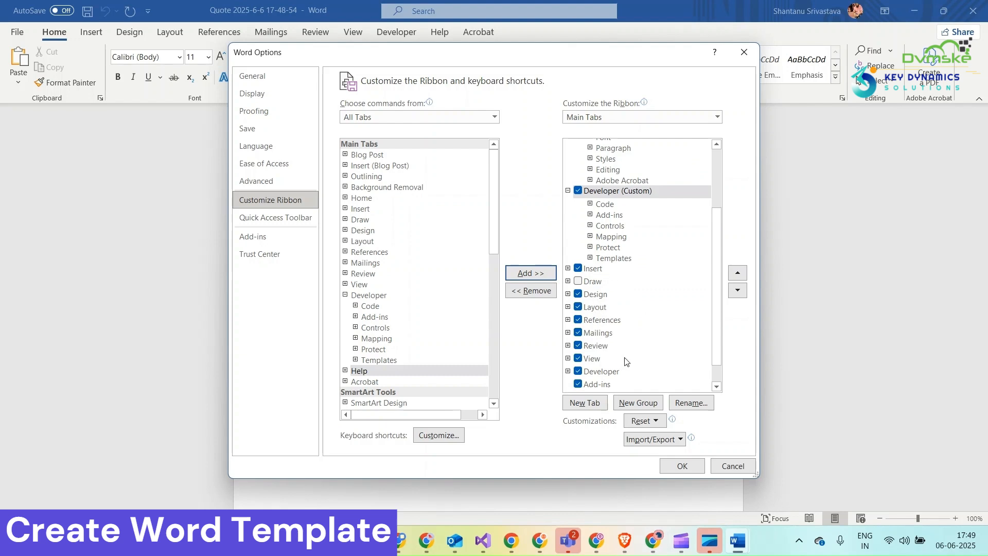
{"action": "left_click", "coordinate": [532, 291]}
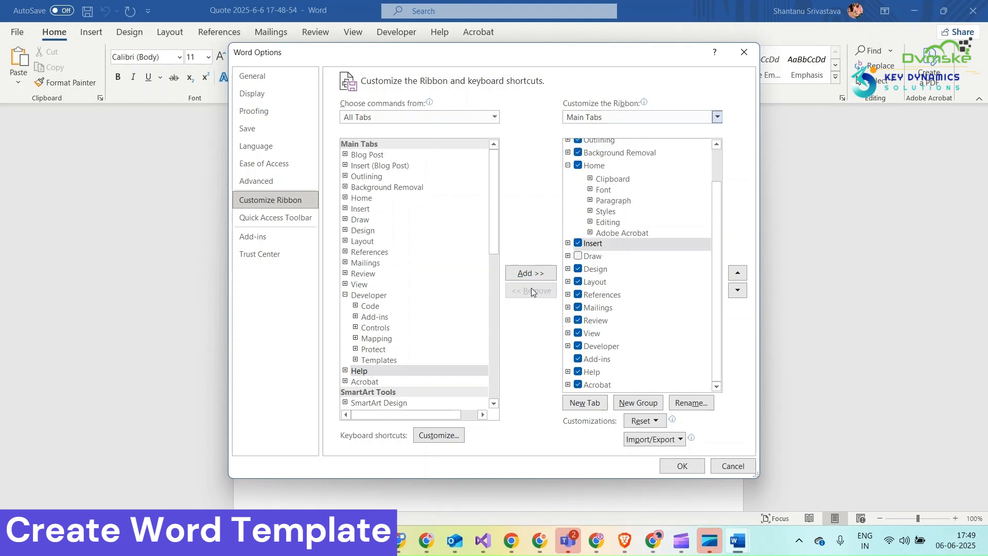
{"action": "left_click", "coordinate": [677, 466]}
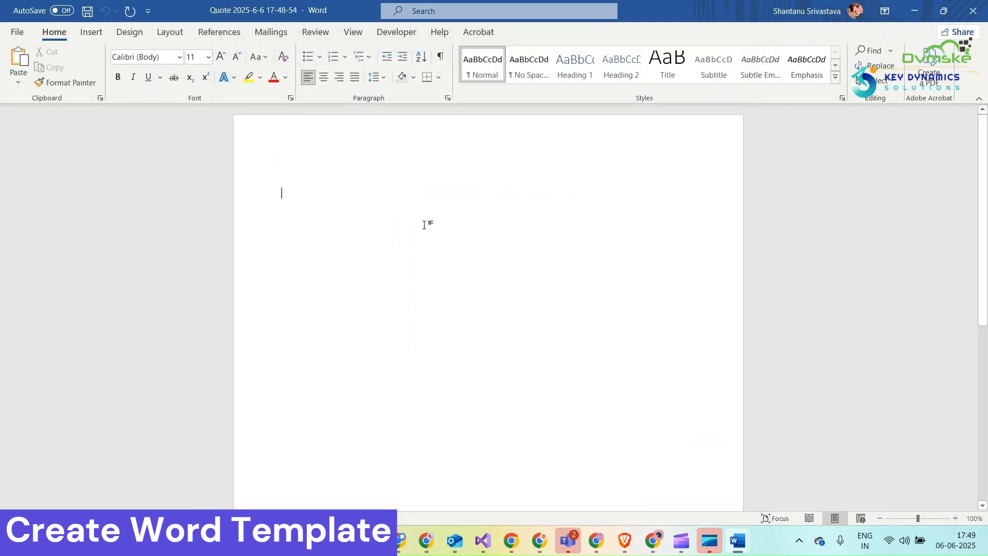
Show the XML mapping for the document, choose the urn:microsoft-crm/document-template/quote/1084/ part and expand its quote node.
{"action": "left_click", "coordinate": [396, 32]}
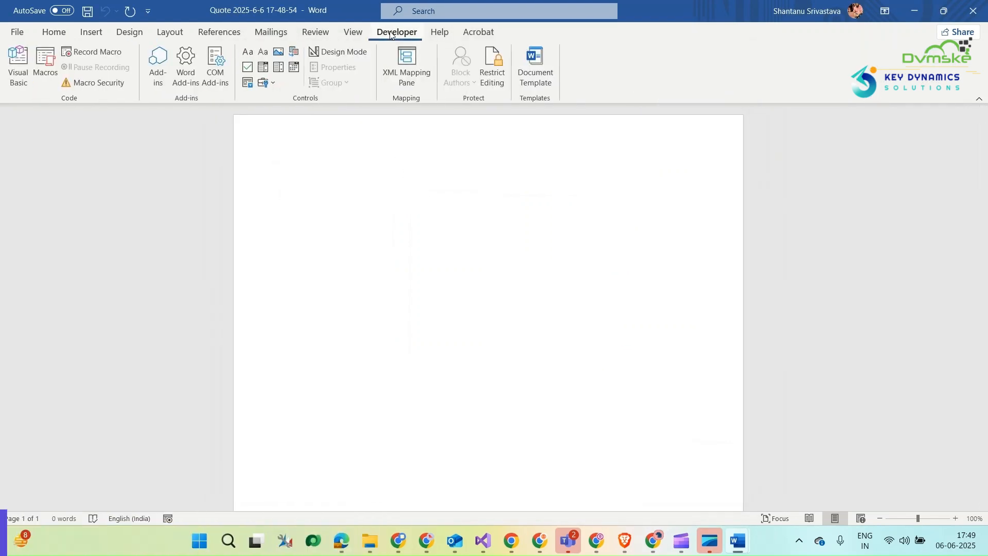
{"action": "left_click", "coordinate": [394, 81]}
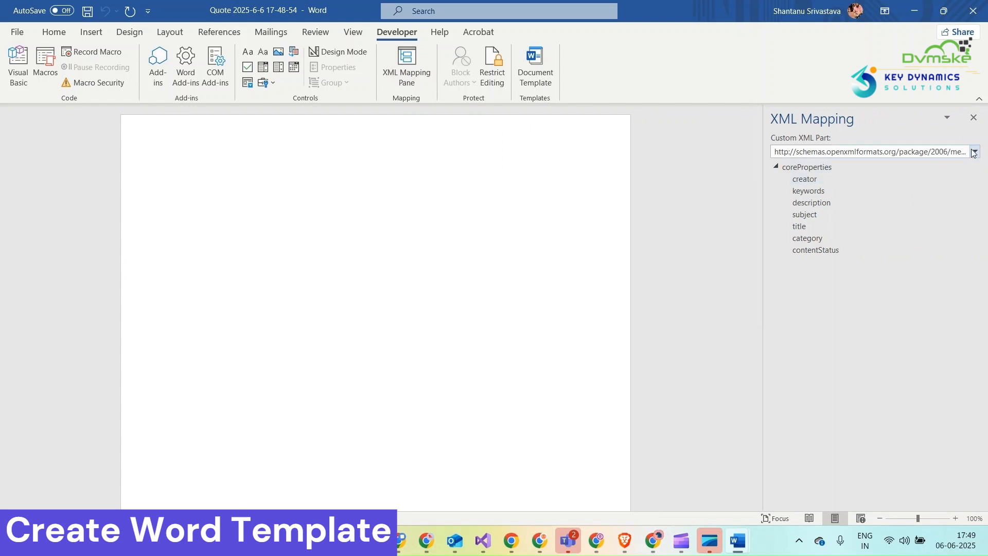
{"action": "left_click", "coordinate": [975, 151]}
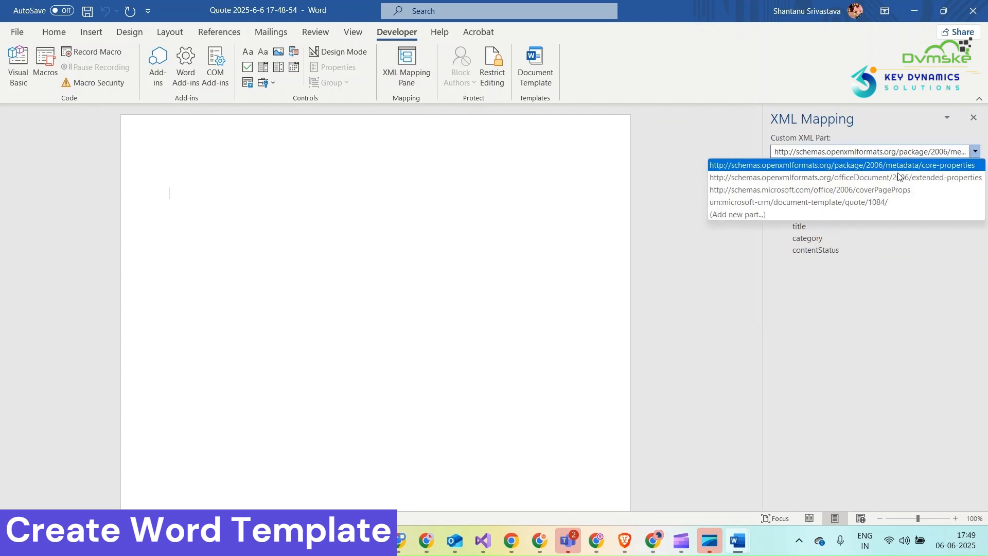
{"action": "left_click", "coordinate": [826, 202]}
{"action": "left_click", "coordinate": [785, 179]}
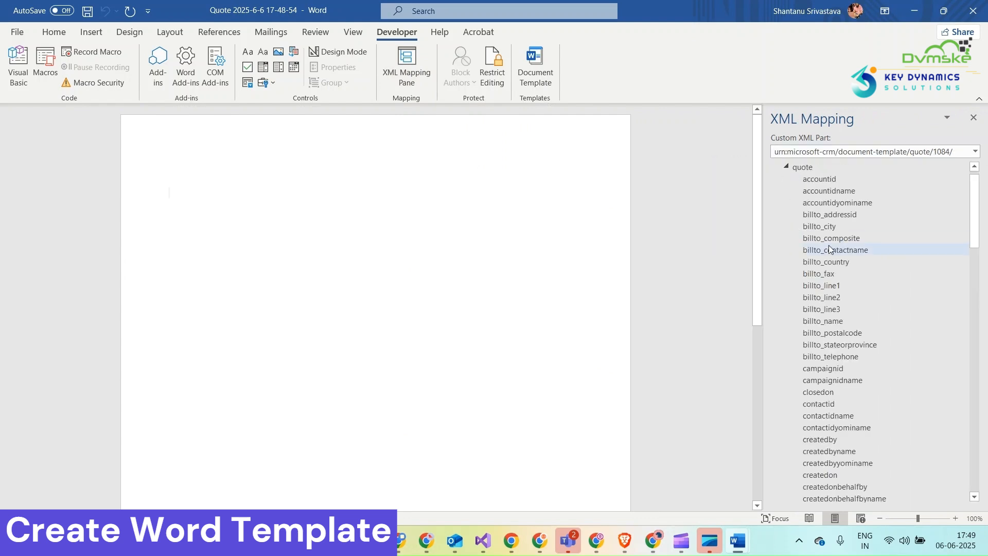
Examine the available quote fields in the XML mapping and expand quote_details to review its product line fields.
{"action": "scroll", "coordinate": [841, 226], "scroll_direction": "down", "scroll_amount": 15}
{"action": "scroll", "coordinate": [819, 185], "scroll_direction": "down", "scroll_amount": 20}
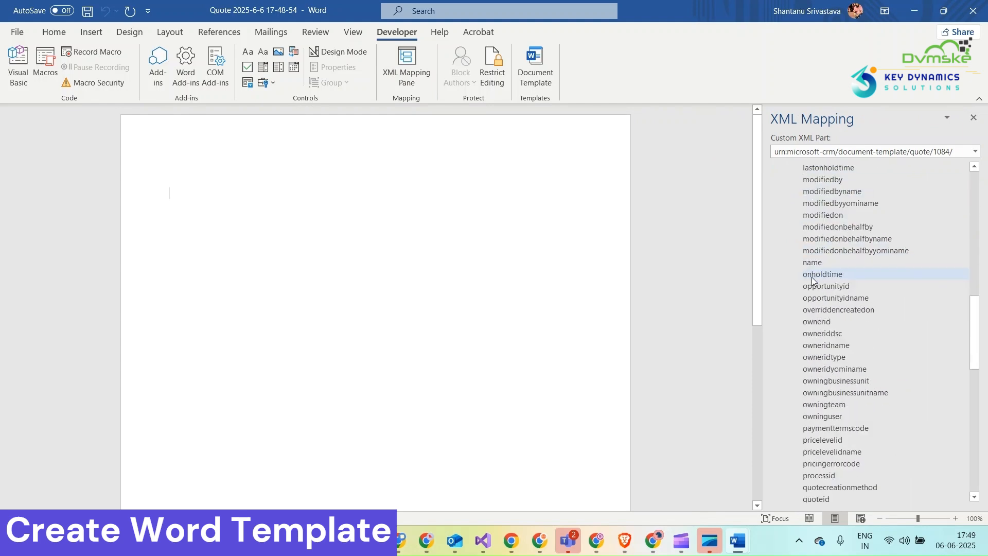
{"action": "scroll", "coordinate": [812, 280], "scroll_direction": "down", "scroll_amount": 5}
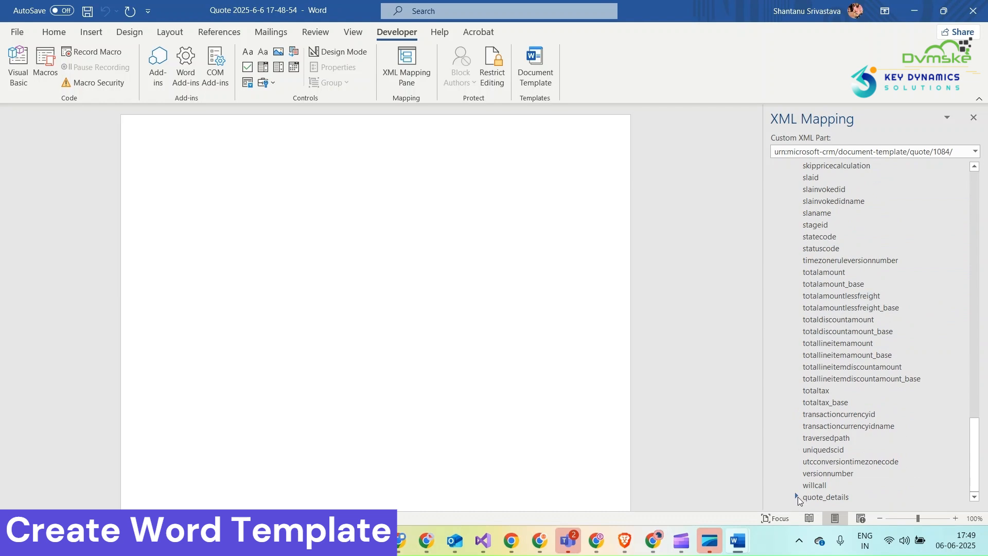
{"action": "left_click", "coordinate": [797, 497]}
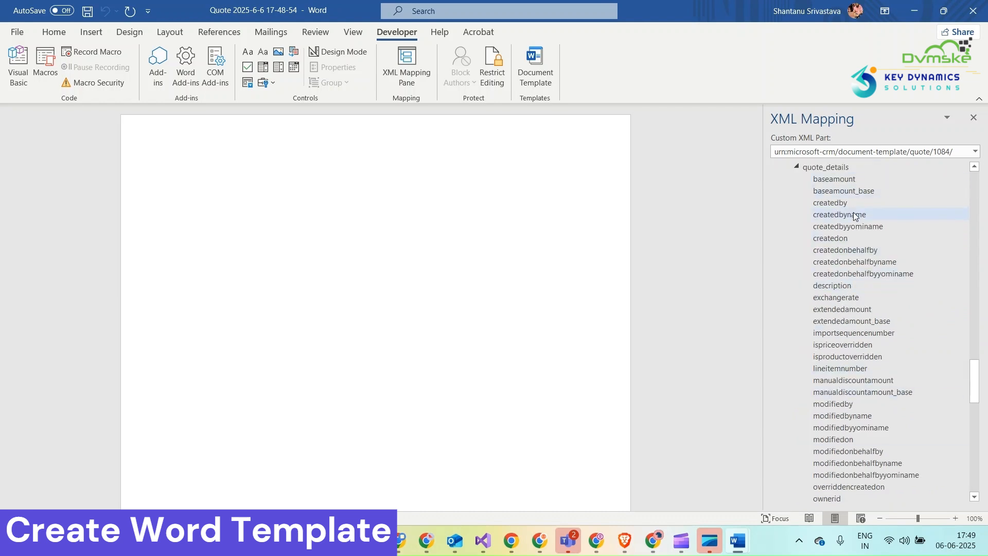
{"action": "scroll", "coordinate": [884, 385], "scroll_direction": "down", "scroll_amount": 2}
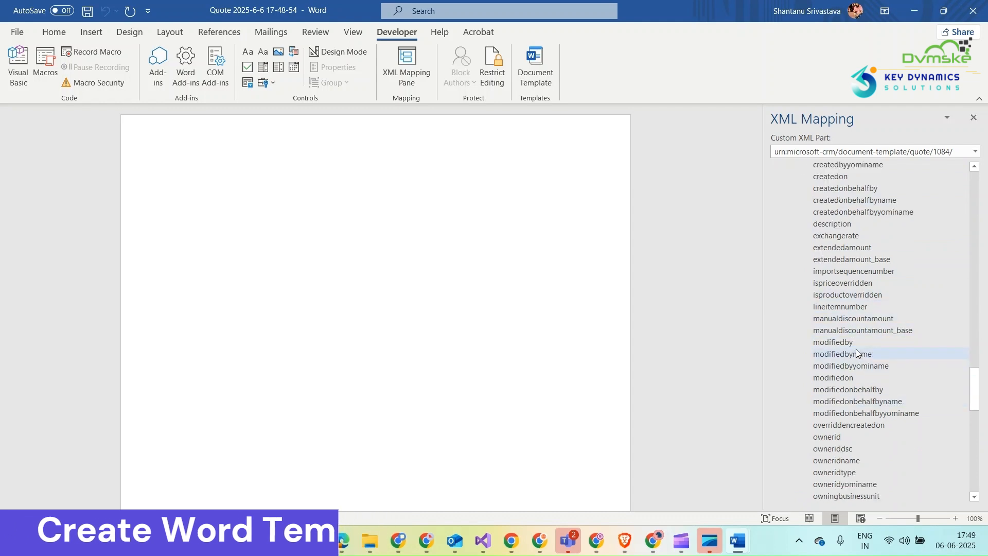
{"action": "scroll", "coordinate": [856, 350], "scroll_direction": "up", "scroll_amount": 8}
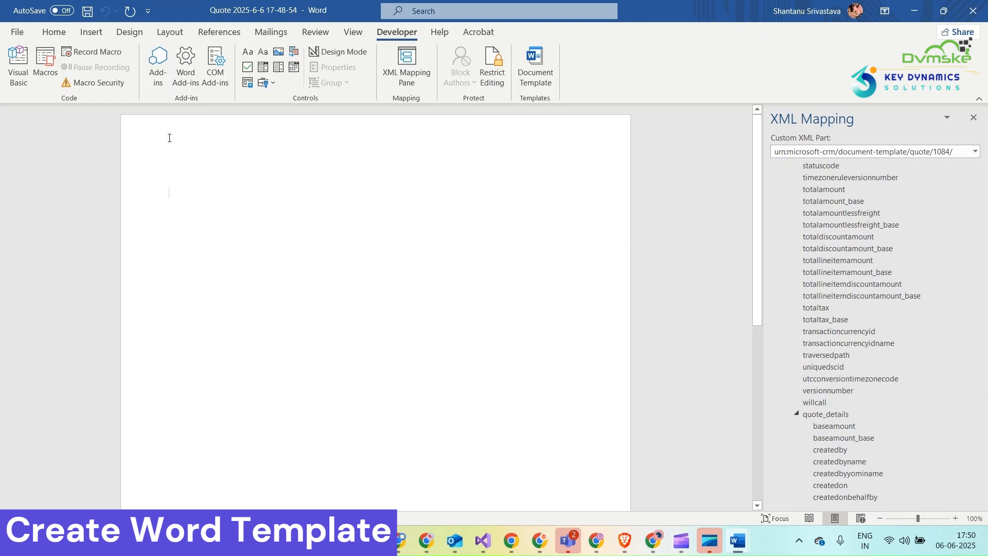
Insert a Blank header into the document and delete its placeholder text.
{"action": "left_click", "coordinate": [91, 32]}
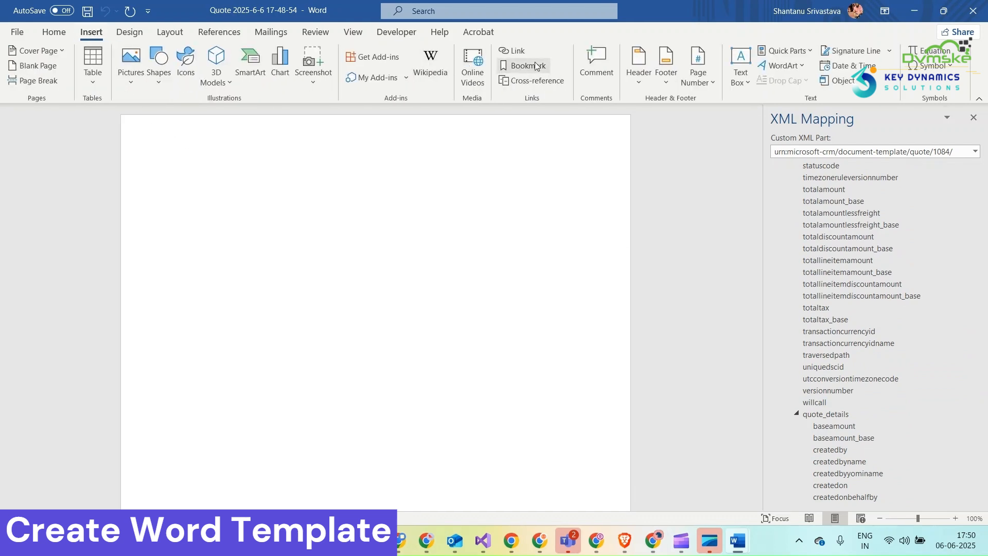
{"action": "left_click", "coordinate": [638, 77]}
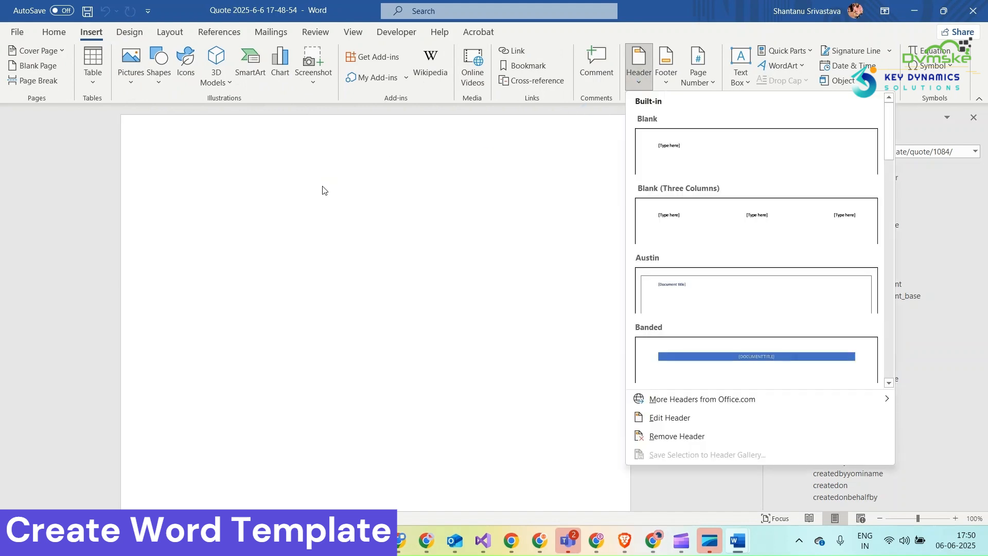
{"action": "left_click", "coordinate": [706, 149]}
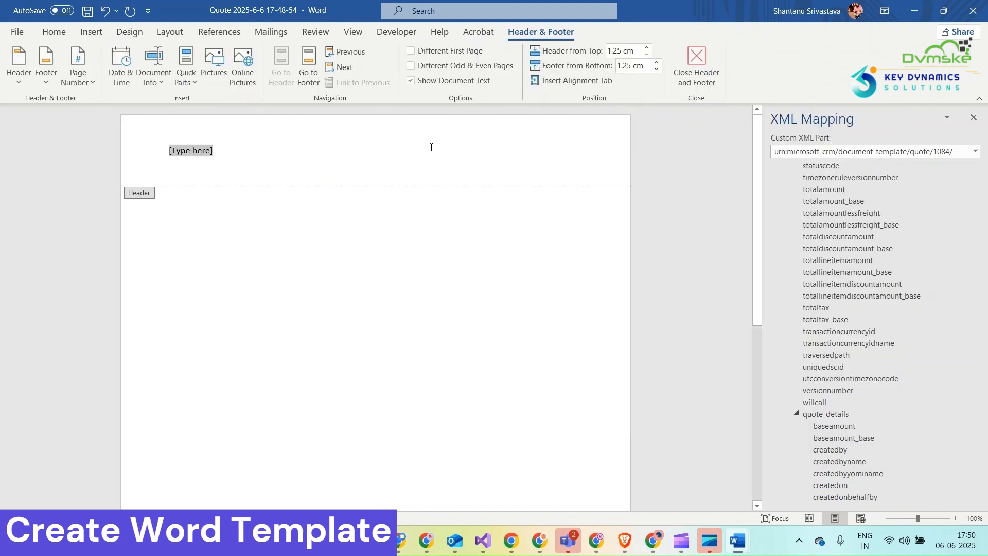
{"action": "key", "text": "Delete"}
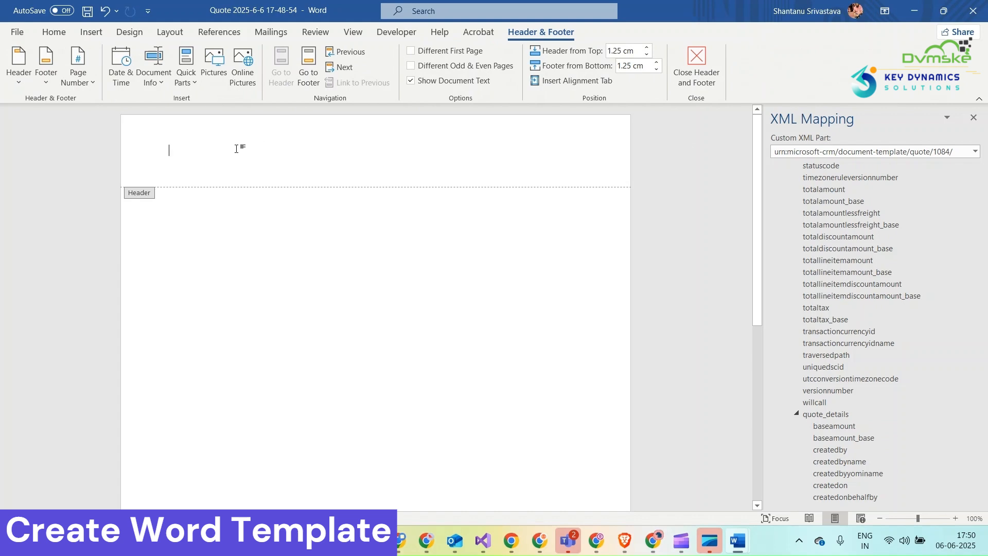
Enter DVMSKE in the header in Britannic Bold at size 22, and return to the document body.
{"action": "left_click", "coordinate": [54, 33]}
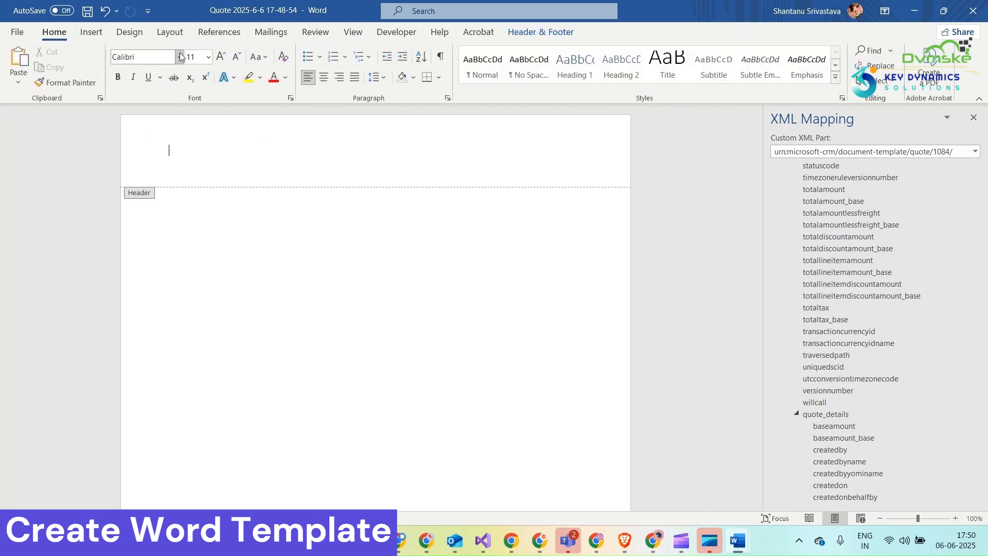
{"action": "left_click", "coordinate": [179, 57]}
{"action": "scroll", "coordinate": [211, 253], "scroll_direction": "down", "scroll_amount": 10}
{"action": "scroll", "coordinate": [211, 254], "scroll_direction": "down", "scroll_amount": 1}
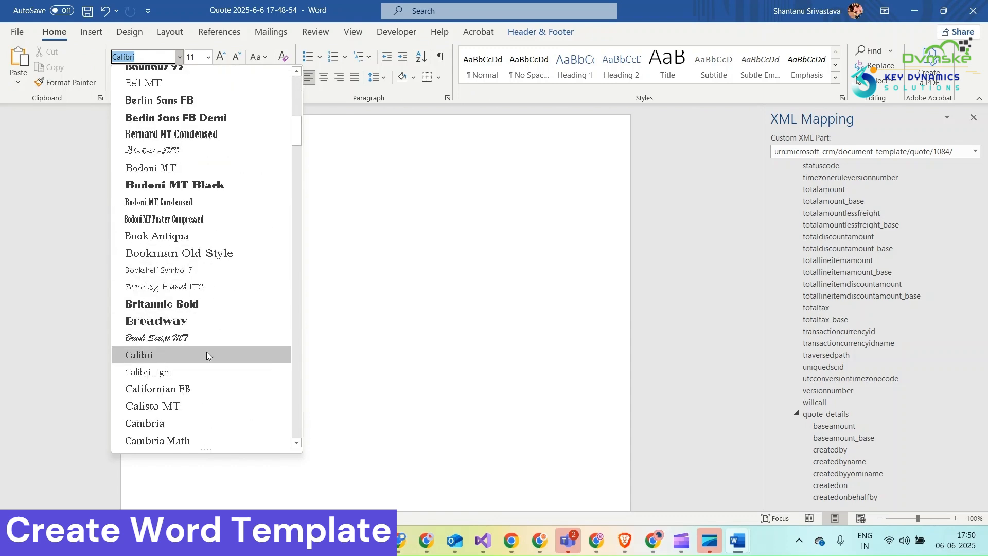
{"action": "left_click", "coordinate": [212, 304]}
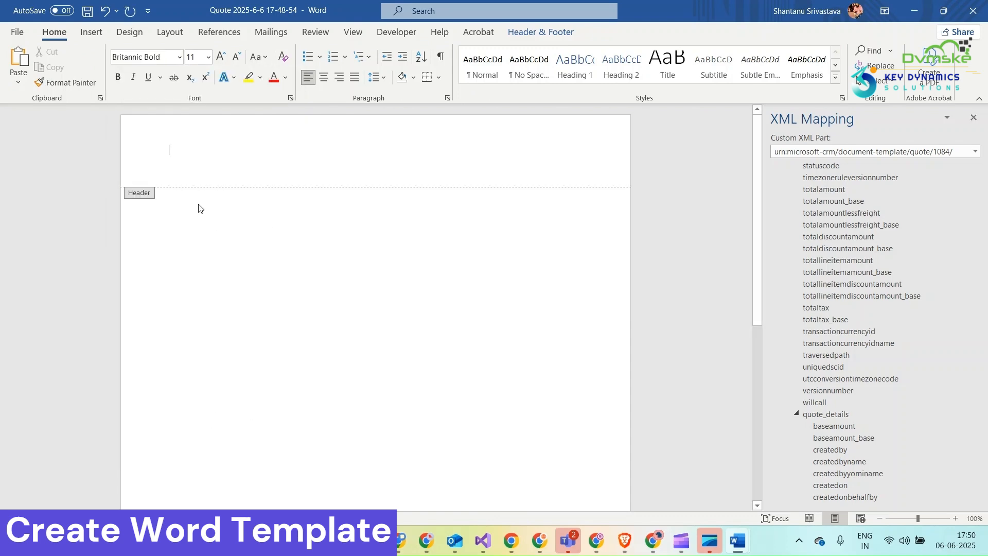
{"action": "left_click", "coordinate": [208, 57]}
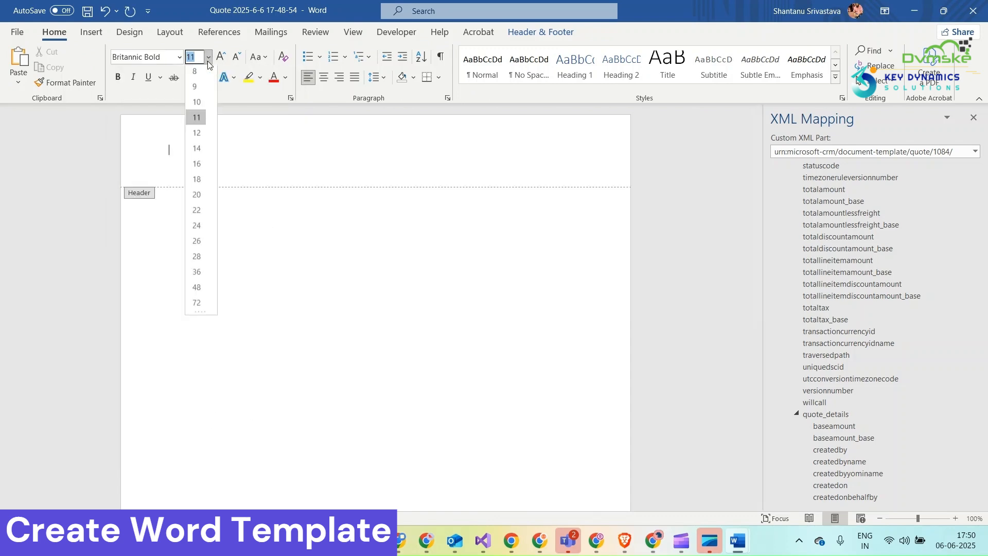
{"action": "left_click", "coordinate": [202, 210]}
{"action": "type", "text": "DVMSKE"}
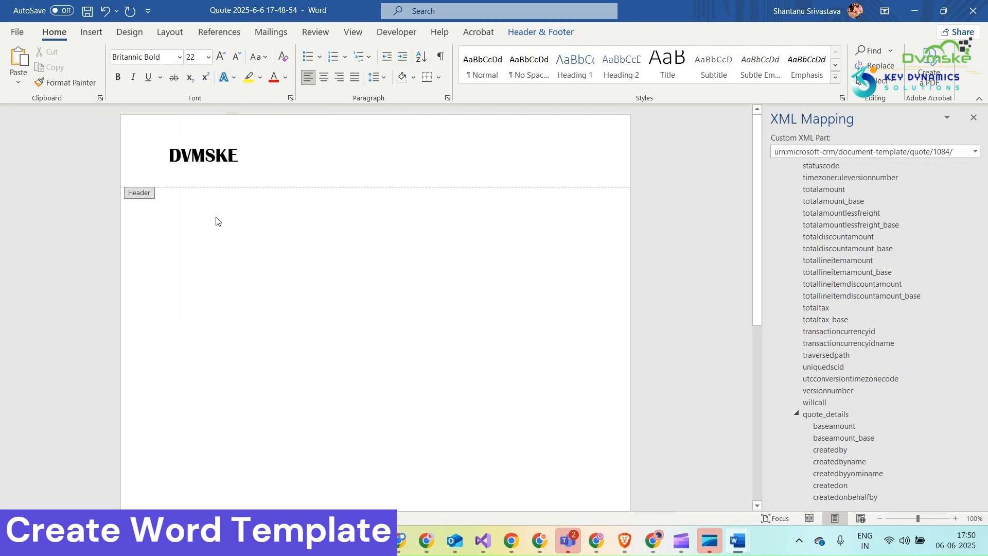
{"action": "double_click", "coordinate": [216, 205]}
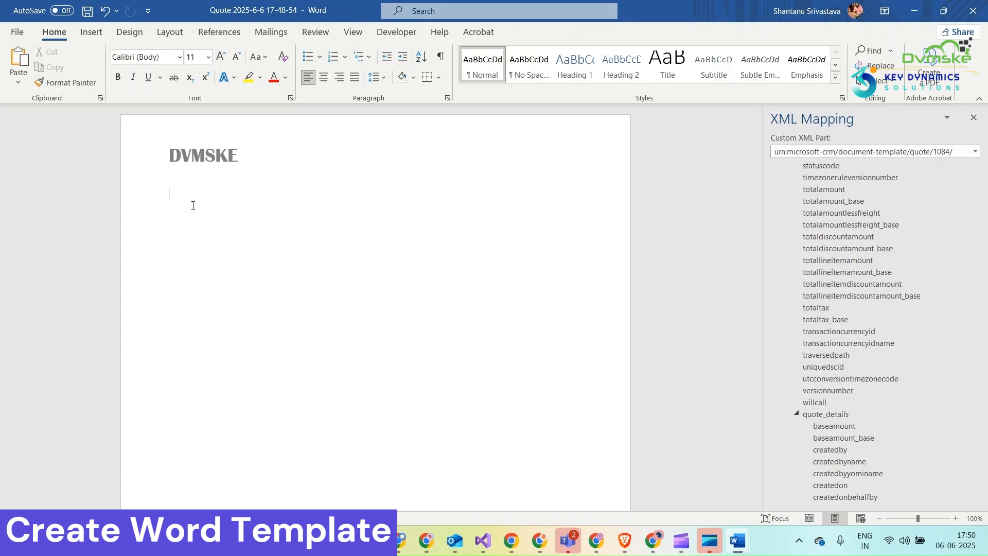
Write the greeting "Hi" followed by a plain text content control for the quote's customeridname field and a comma.
{"action": "type", "text": "h"}
{"action": "scroll", "coordinate": [854, 272], "scroll_direction": "up", "scroll_amount": 10}
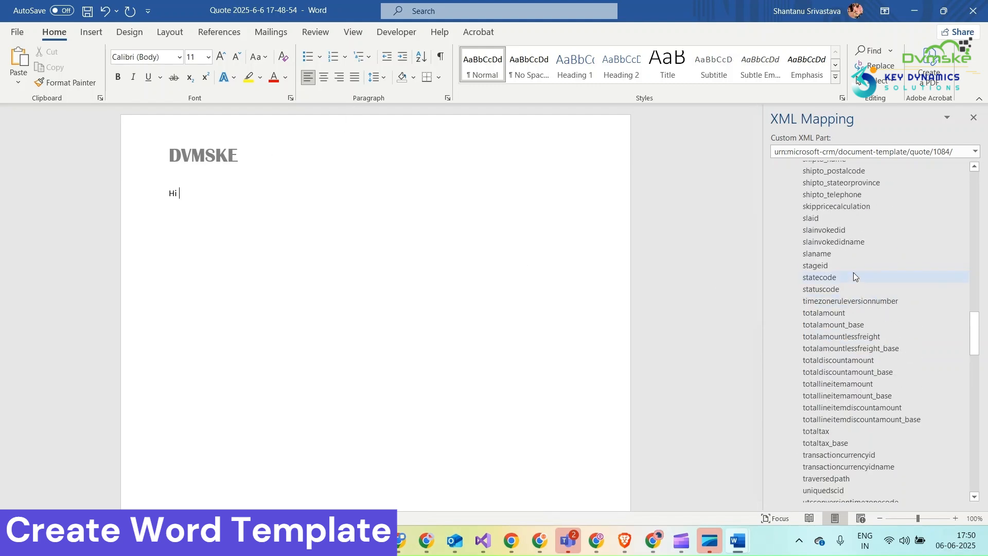
{"action": "scroll", "coordinate": [854, 272], "scroll_direction": "up", "scroll_amount": 10}
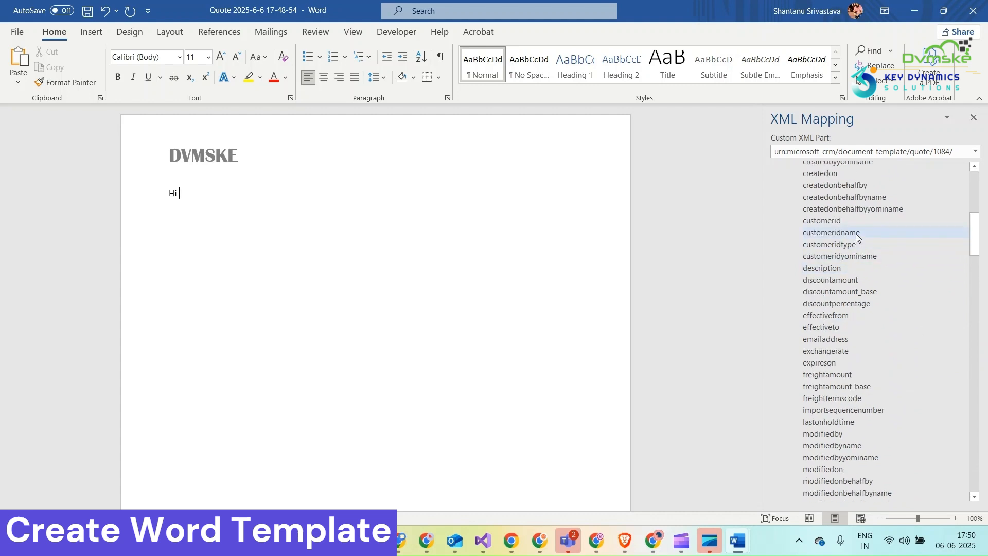
{"action": "right_click", "coordinate": [833, 232]}
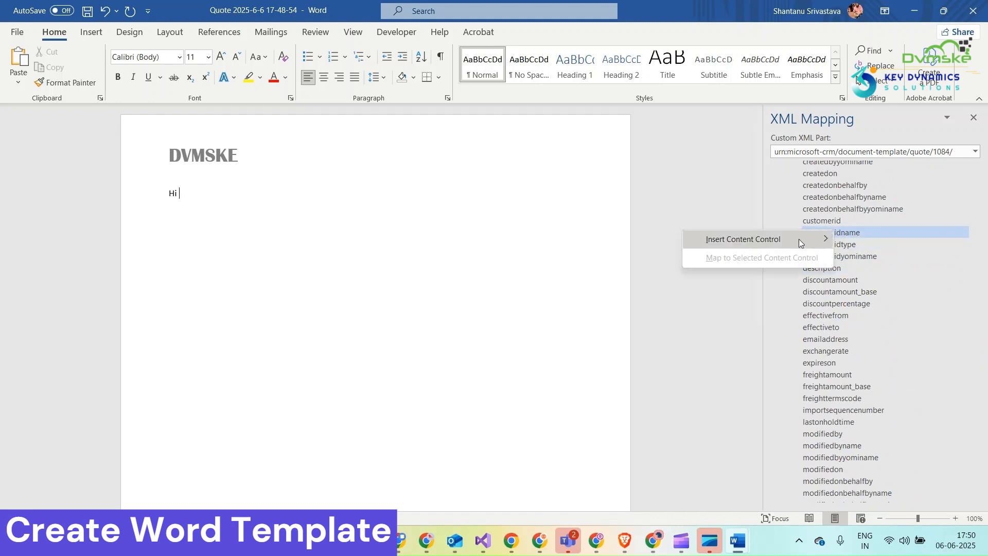
{"action": "mouse_move", "coordinate": [795, 240]}
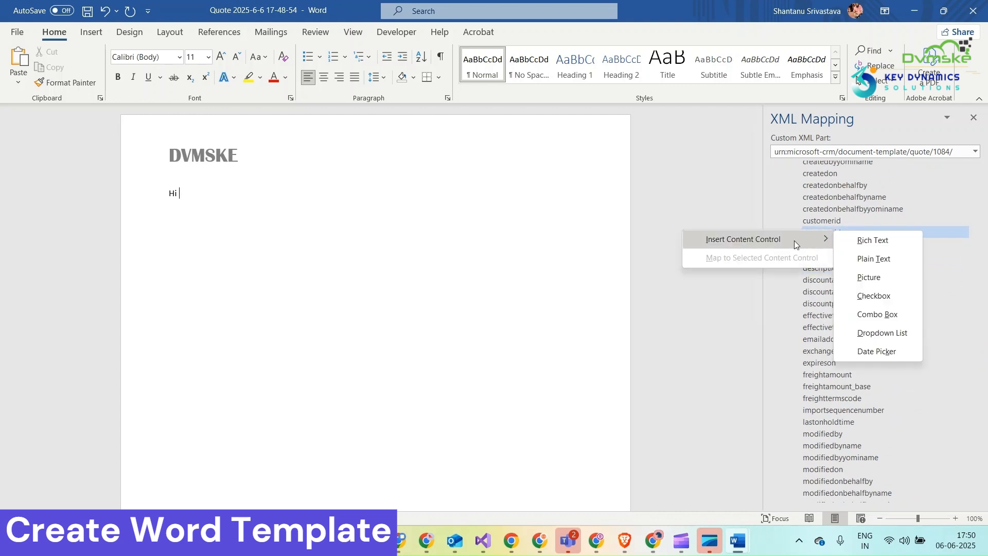
{"action": "left_click", "coordinate": [862, 258]}
{"action": "left_click", "coordinate": [274, 196]}
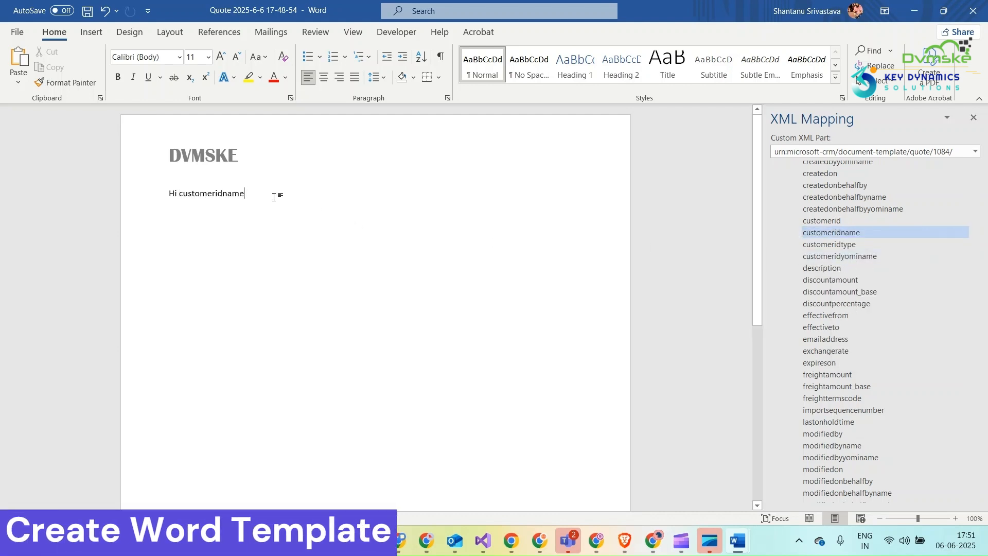
{"action": "type", "text": "."}
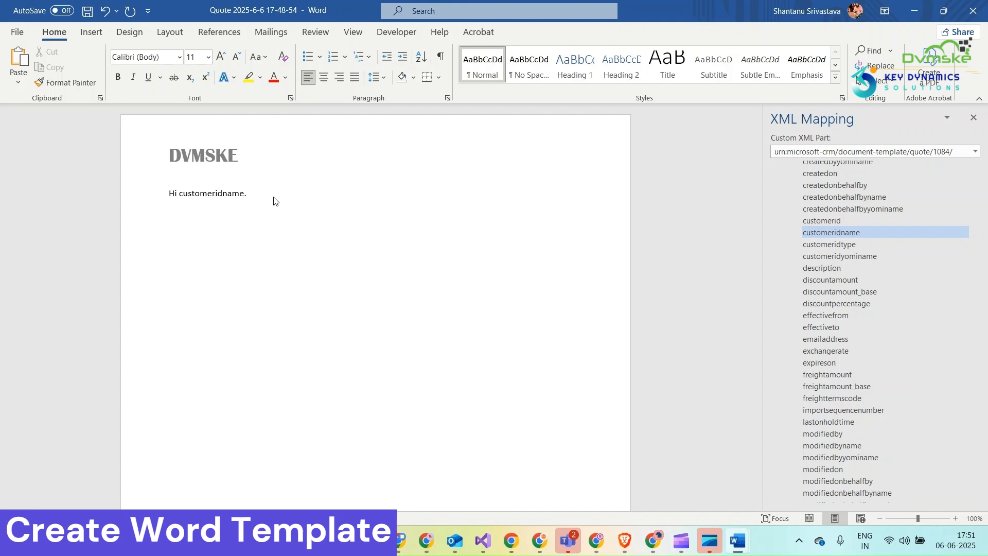
Below the greeting, leave a blank line and write "Thanks for showing up on interest on product -", correcting the misspelled "interest".
{"action": "key", "text": "Return"}
{"action": "key", "text": "Return"}
{"action": "type", "text": "Thanks for showing "}
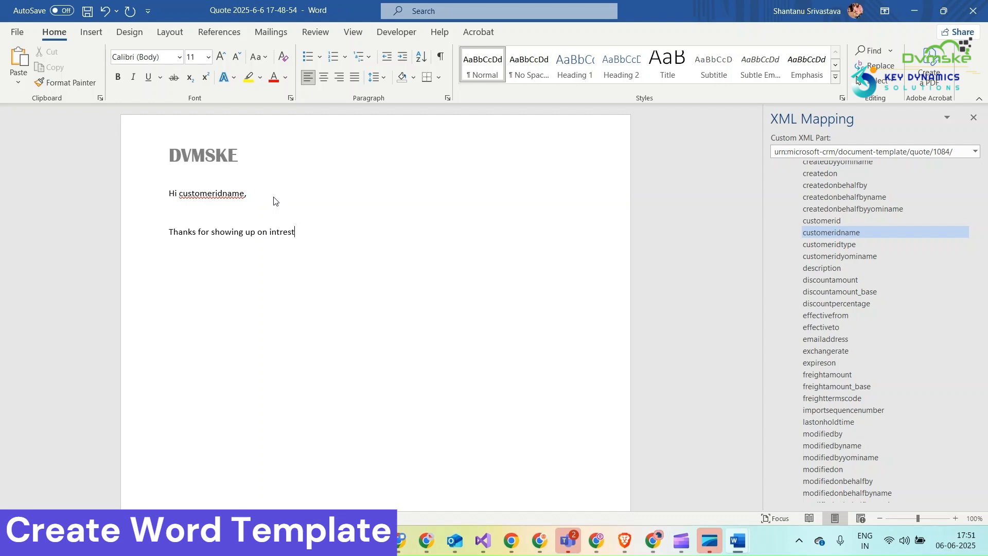
{"action": "type", "text": "up on intrest"}
{"action": "right_click", "coordinate": [283, 231]}
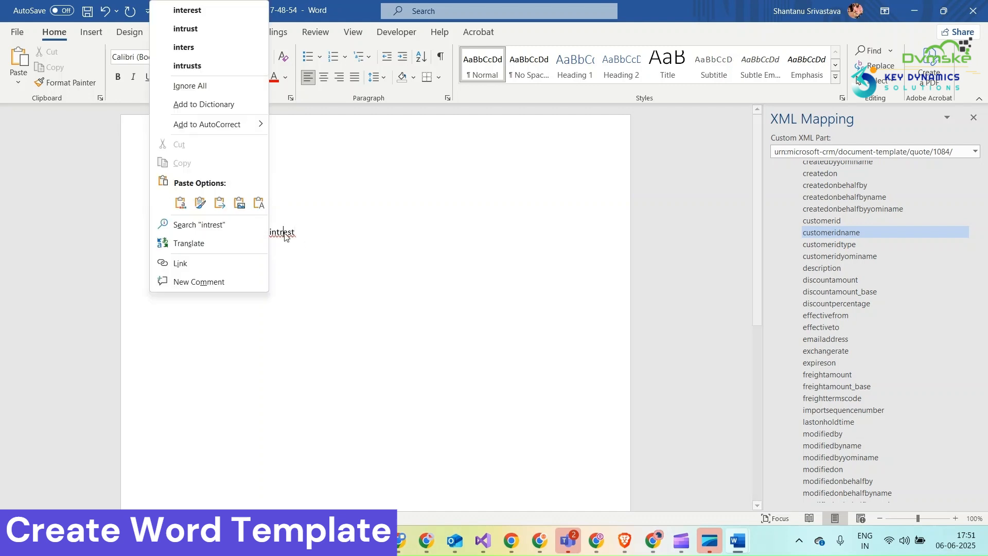
{"action": "left_click", "coordinate": [213, 9]}
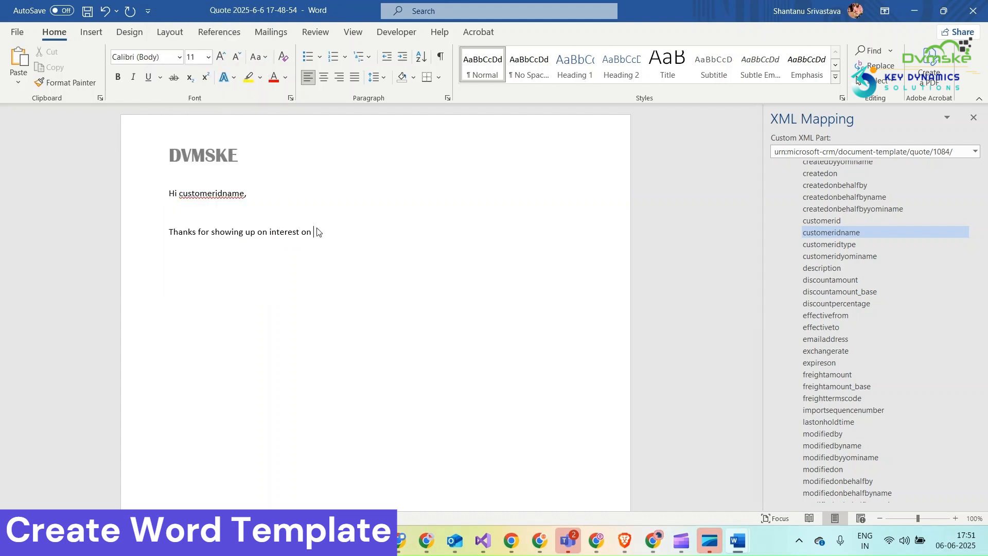
{"action": "type", "text": "on product -"}
Insert the productname field from quote_details as a plain text content control after "product -".
{"action": "scroll", "coordinate": [873, 494], "scroll_direction": "down", "scroll_amount": 7}
{"action": "right_click", "coordinate": [870, 483]}
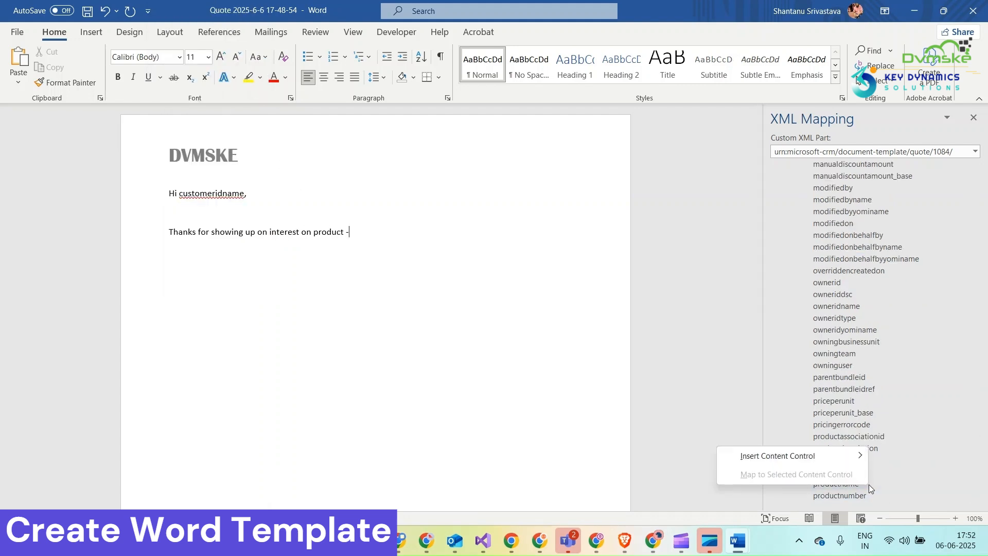
{"action": "mouse_move", "coordinate": [841, 453]}
{"action": "left_click", "coordinate": [901, 420]}
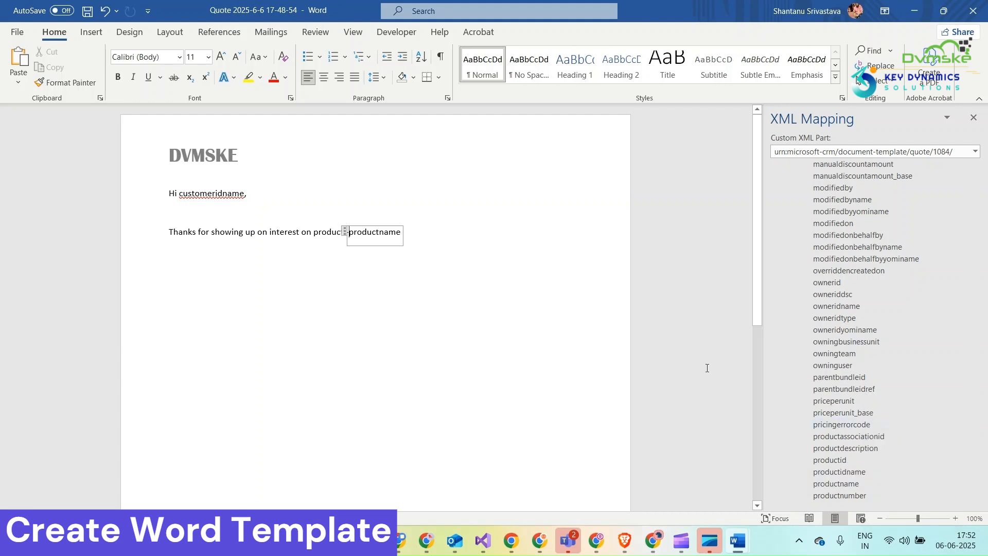
{"action": "left_click", "coordinate": [429, 230]}
Add a "Quantity-" line below the product sentence, ending with a plain text content control for the quote_details quantity field.
{"action": "key", "text": "Return"}
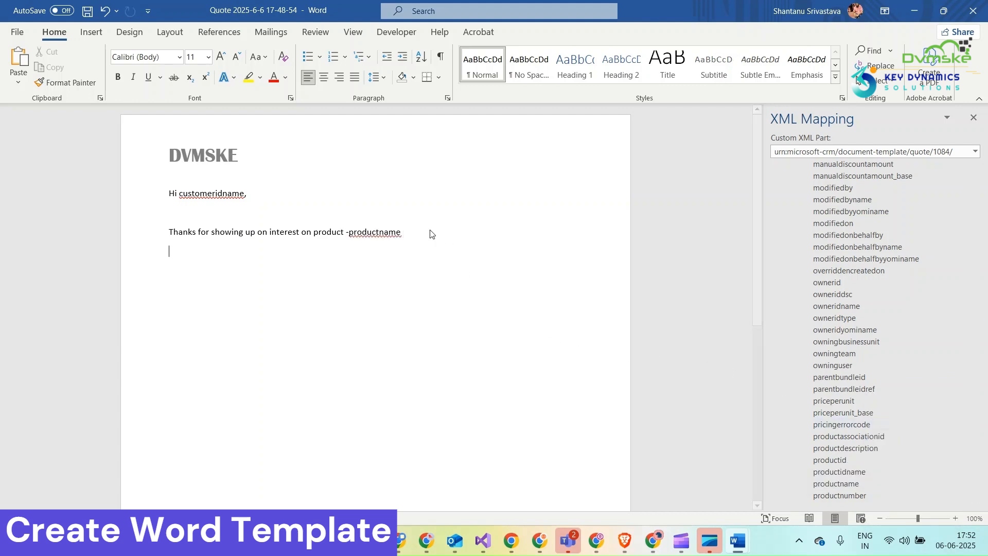
{"action": "type", "text": "Quantity-"}
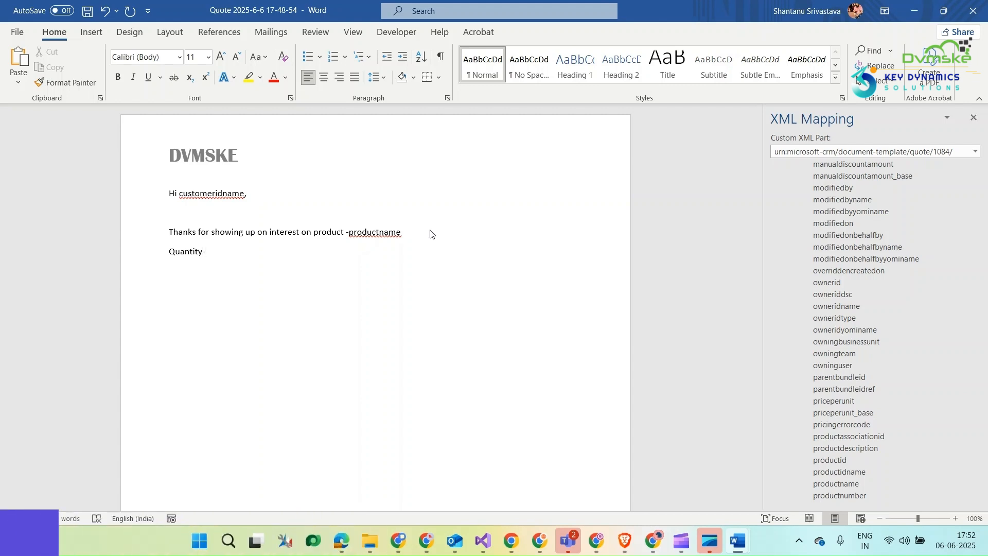
{"action": "scroll", "coordinate": [893, 430], "scroll_direction": "down", "scroll_amount": 2}
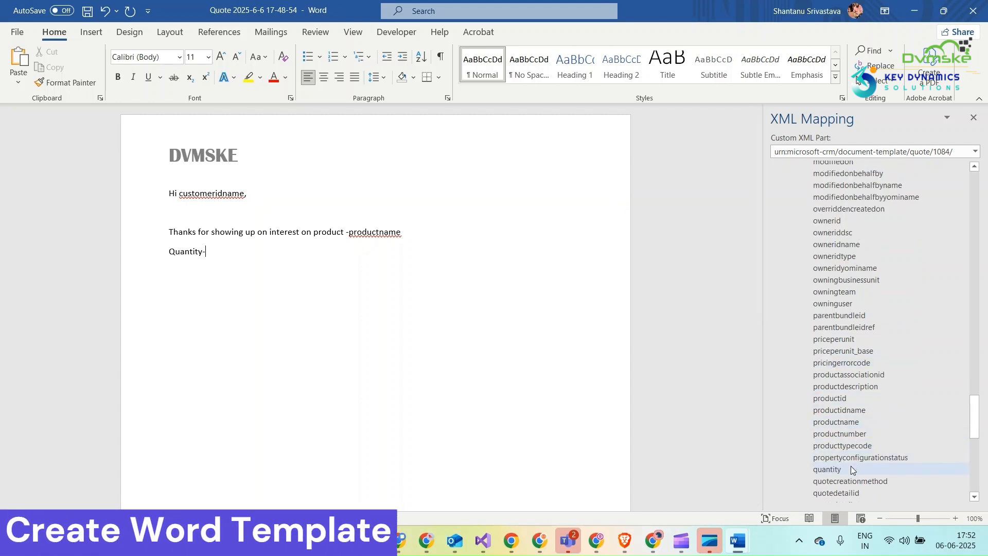
{"action": "right_click", "coordinate": [850, 469]}
{"action": "mouse_move", "coordinate": [782, 479]}
{"action": "left_click", "coordinate": [880, 422]}
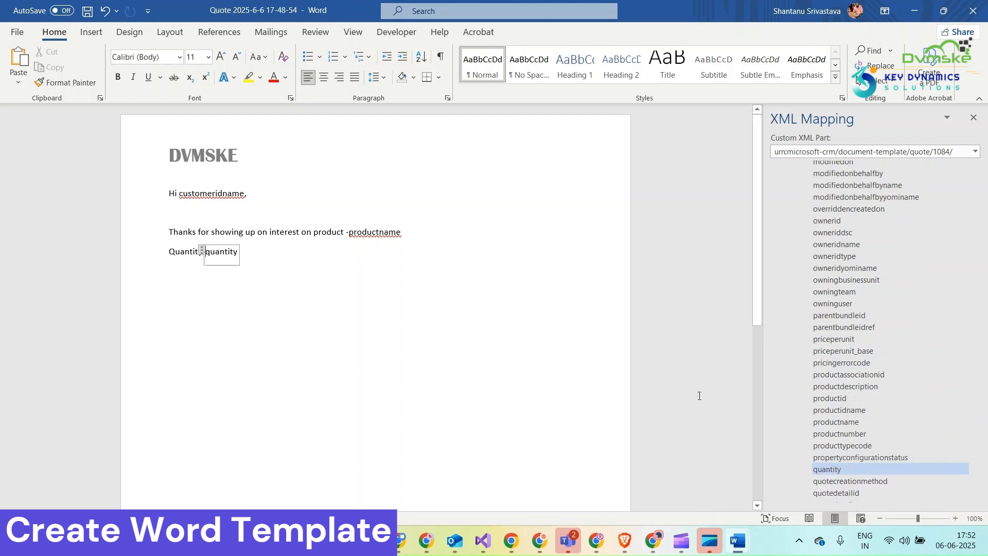
{"action": "left_click", "coordinate": [264, 254]}
Write the label "Total amount-" after a blank line below the quantity, correcting the spelling of "Total".
{"action": "key", "text": "Return"}
{"action": "key", "text": "Return"}
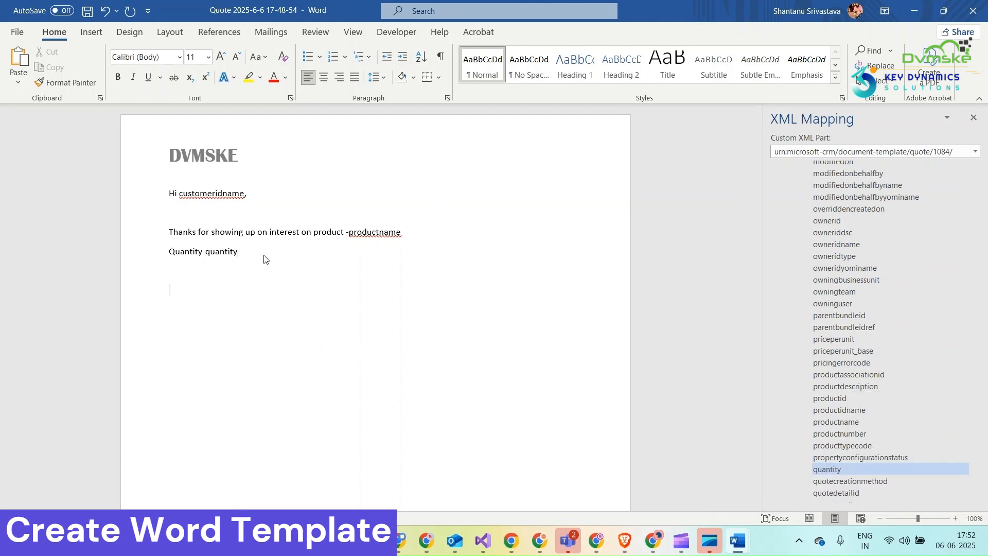
{"action": "type", "text": "Toatl amount-"}
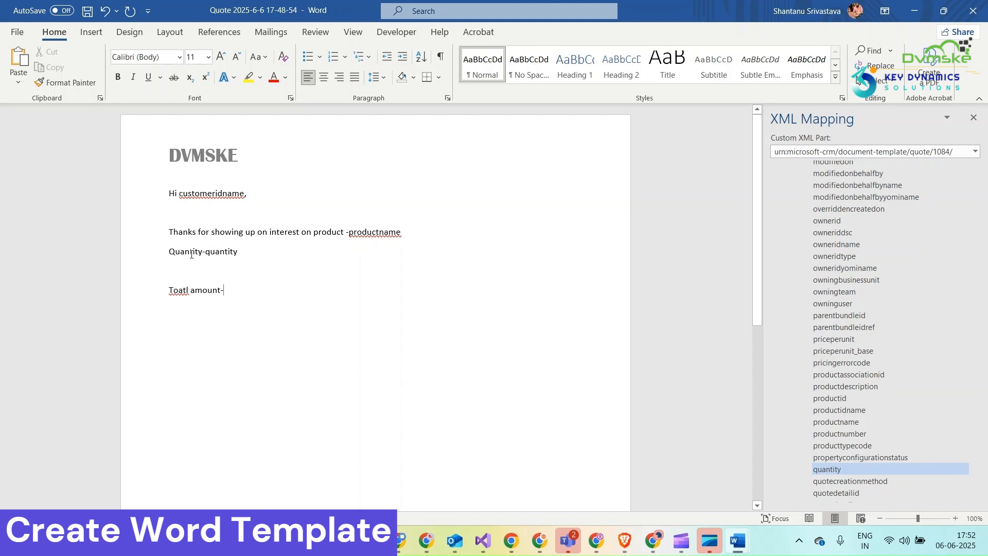
{"action": "left_click", "coordinate": [186, 292]}
{"action": "key", "text": "BackSpace"}
{"action": "key", "text": "BackSpace"}
{"action": "key", "text": "BackSpace"}
{"action": "type", "text": "ta"}
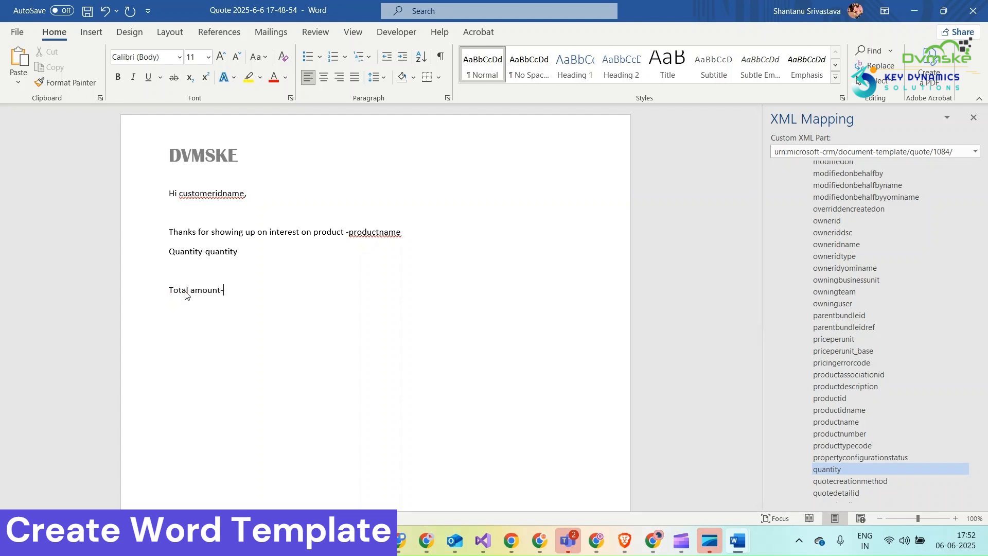
Insert the quote's totalamount field as a plain text content control after "Total amount-".
{"action": "scroll", "coordinate": [885, 310], "scroll_direction": "down", "scroll_amount": 15}
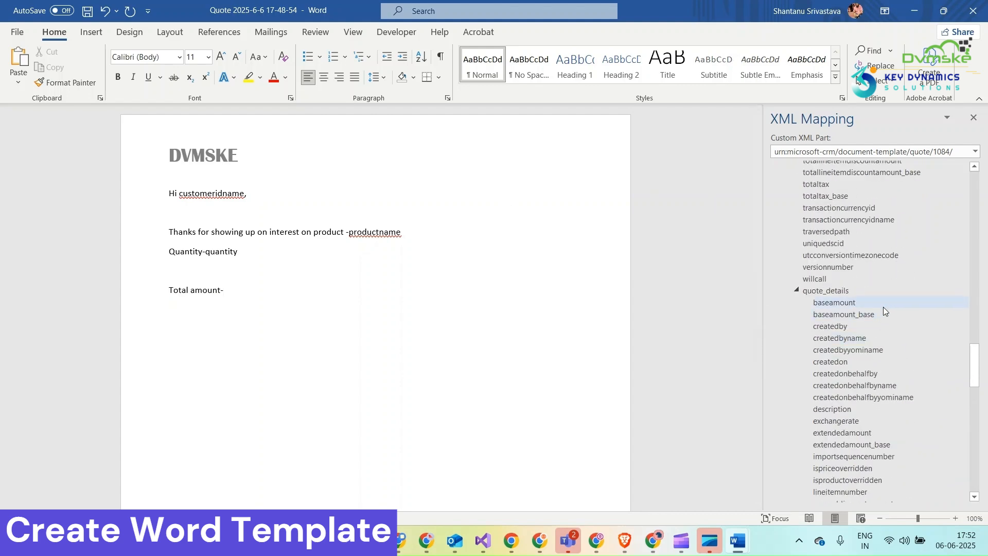
{"action": "scroll", "coordinate": [875, 289], "scroll_direction": "up", "scroll_amount": 5}
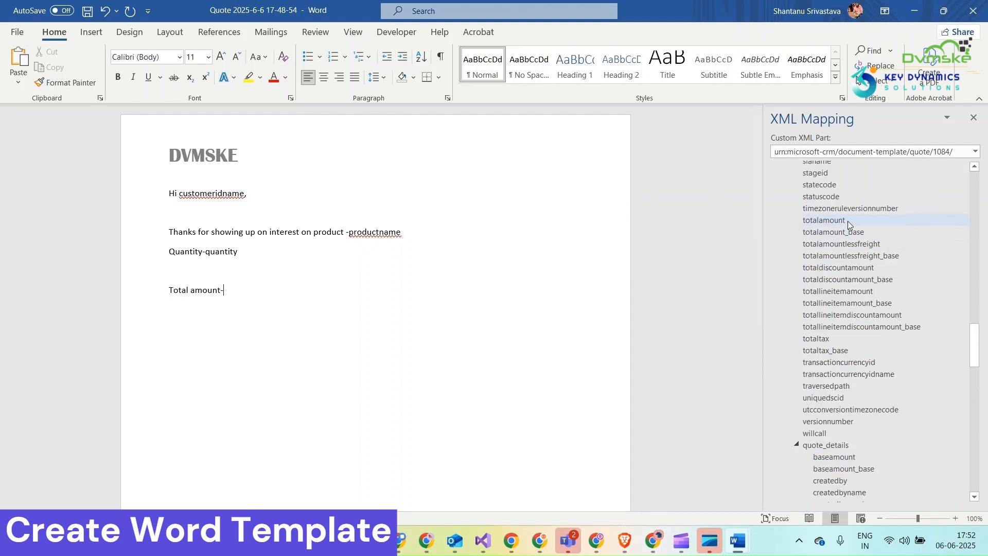
{"action": "right_click", "coordinate": [848, 225]}
{"action": "mouse_move", "coordinate": [847, 226]}
{"action": "left_click", "coordinate": [858, 250]}
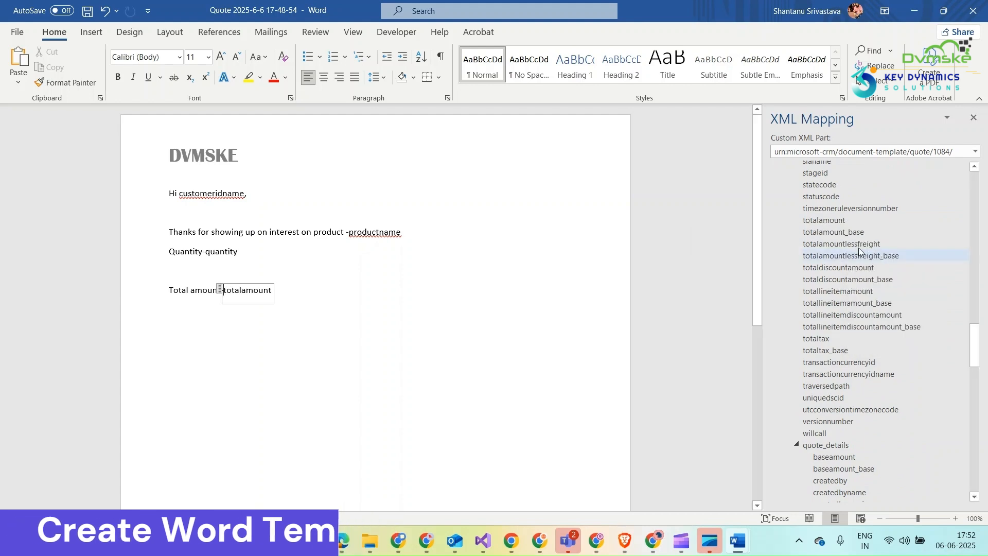
{"action": "left_click", "coordinate": [365, 298]}
Write the closing "Warm regards," after a blank line below the total amount and start a new line.
{"action": "key", "text": "Return"}
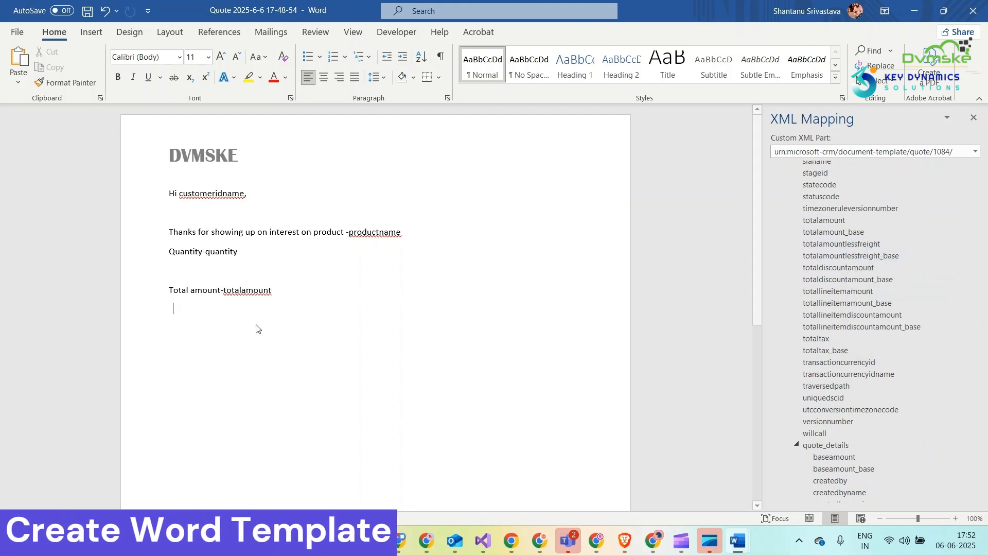
{"action": "key", "text": "Return"}
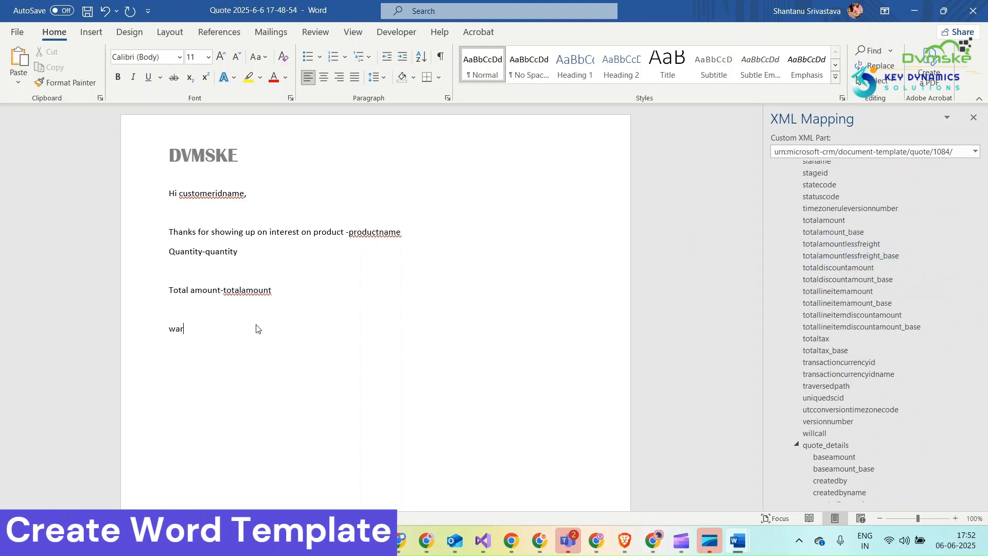
{"action": "type", "text": "warm"}
Insert the quote's owneridname field as a plain text content control on the line below "Warm regards,".
{"action": "scroll", "coordinate": [872, 205], "scroll_direction": "up", "scroll_amount": 3}
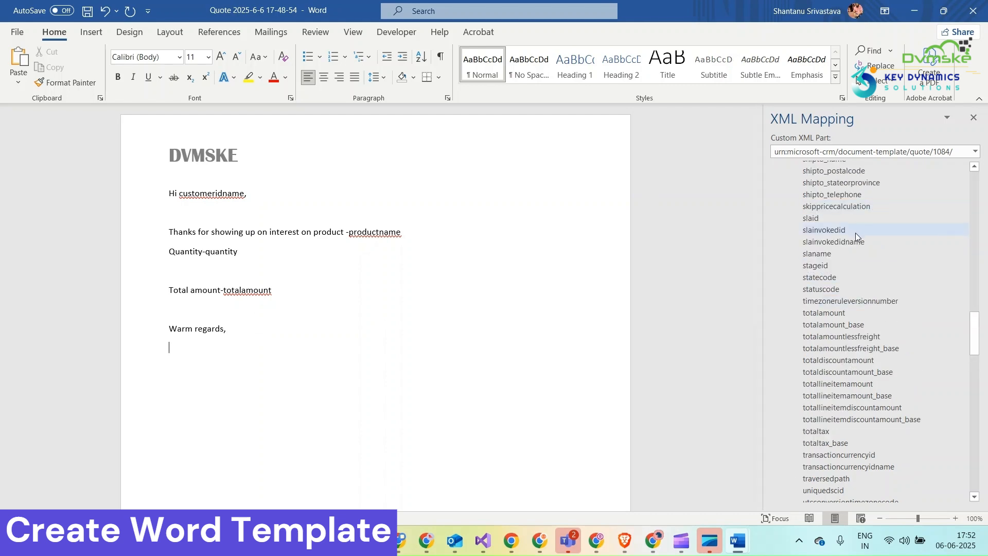
{"action": "scroll", "coordinate": [853, 247], "scroll_direction": "up", "scroll_amount": 5}
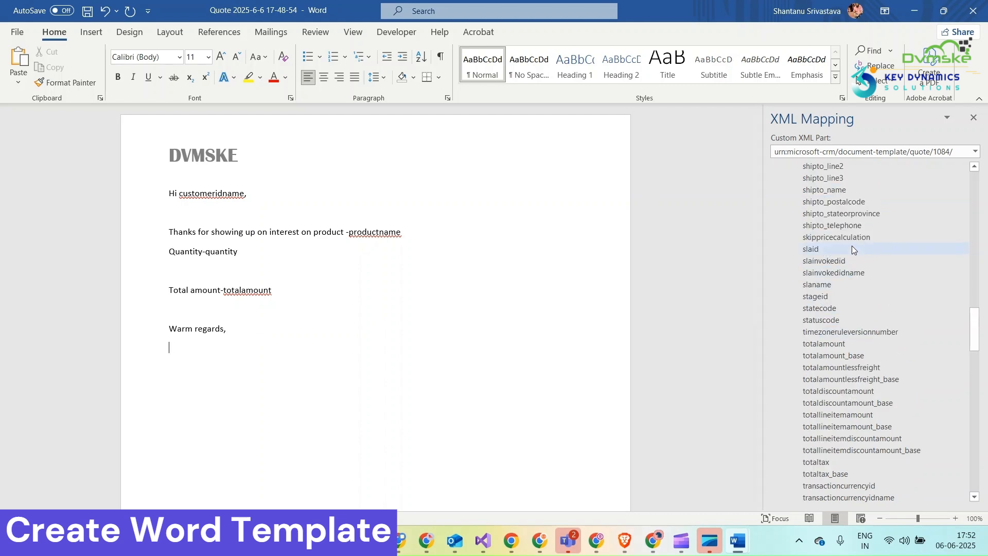
{"action": "scroll", "coordinate": [852, 246], "scroll_direction": "up", "scroll_amount": 5}
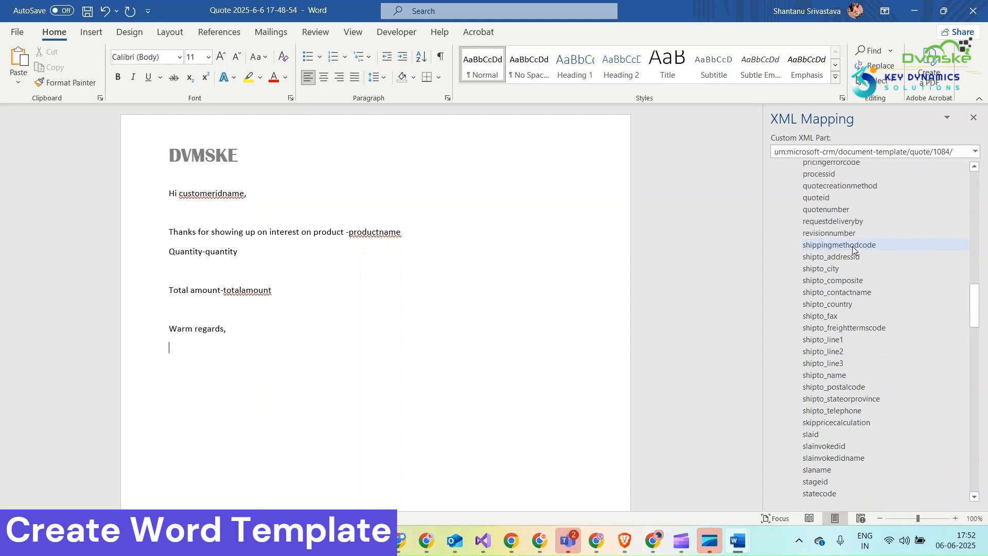
{"action": "scroll", "coordinate": [852, 211], "scroll_direction": "up", "scroll_amount": 1}
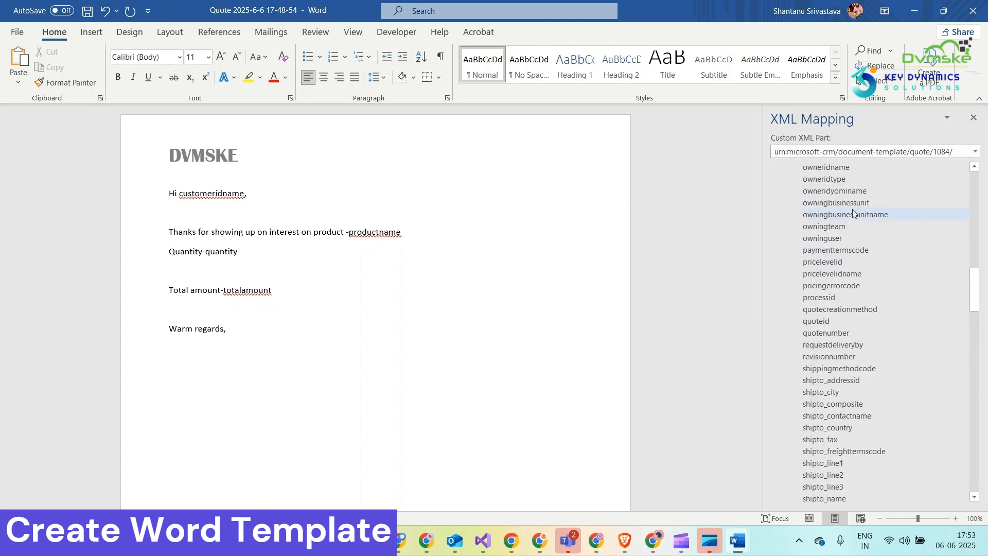
{"action": "right_click", "coordinate": [842, 169]}
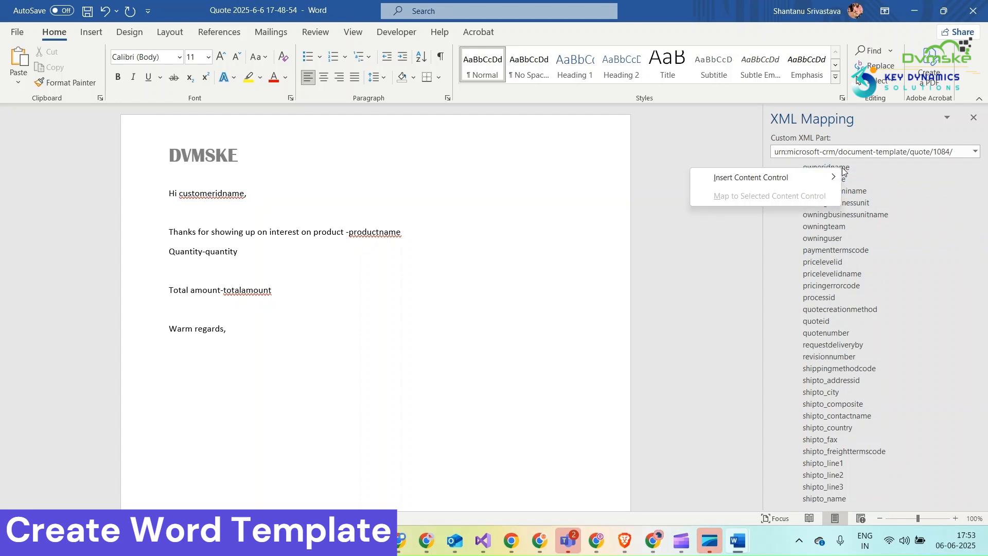
{"action": "mouse_move", "coordinate": [838, 176]}
{"action": "left_click", "coordinate": [870, 199]}
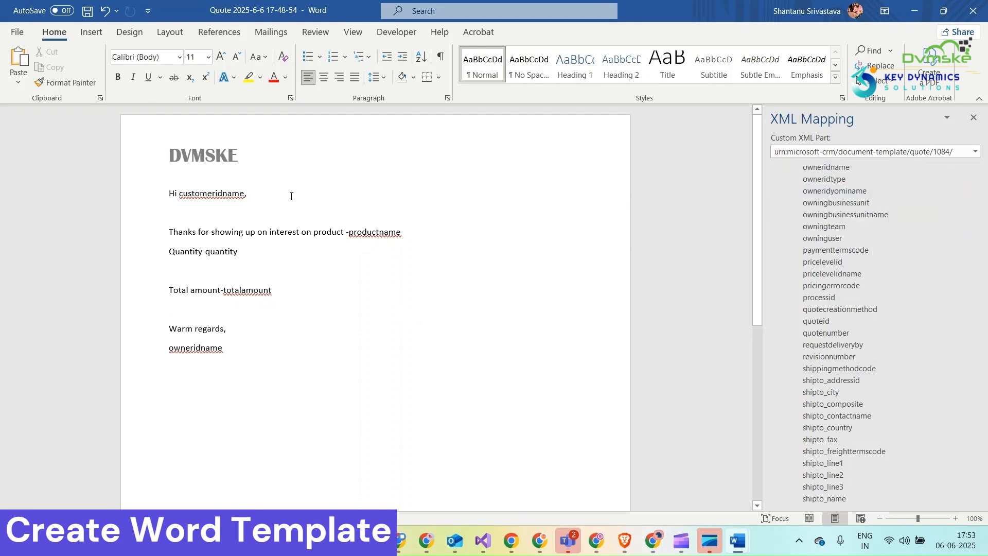
Save the document as a Word document named "Quote Custom" in the Downloads folder.
{"action": "left_click", "coordinate": [17, 32]}
{"action": "left_click", "coordinate": [61, 208]}
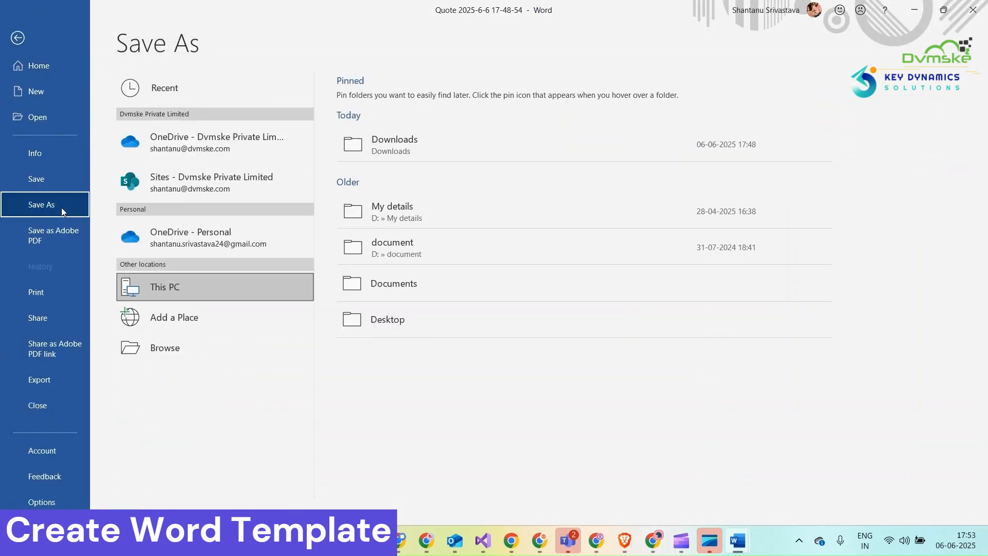
{"action": "left_click", "coordinate": [196, 293]}
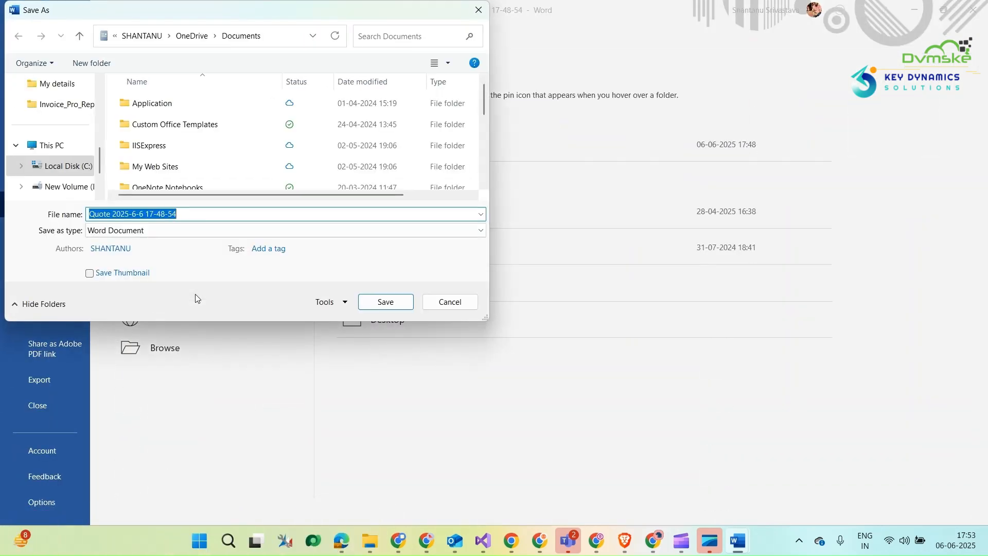
{"action": "scroll", "coordinate": [69, 128], "scroll_direction": "up", "scroll_amount": 5}
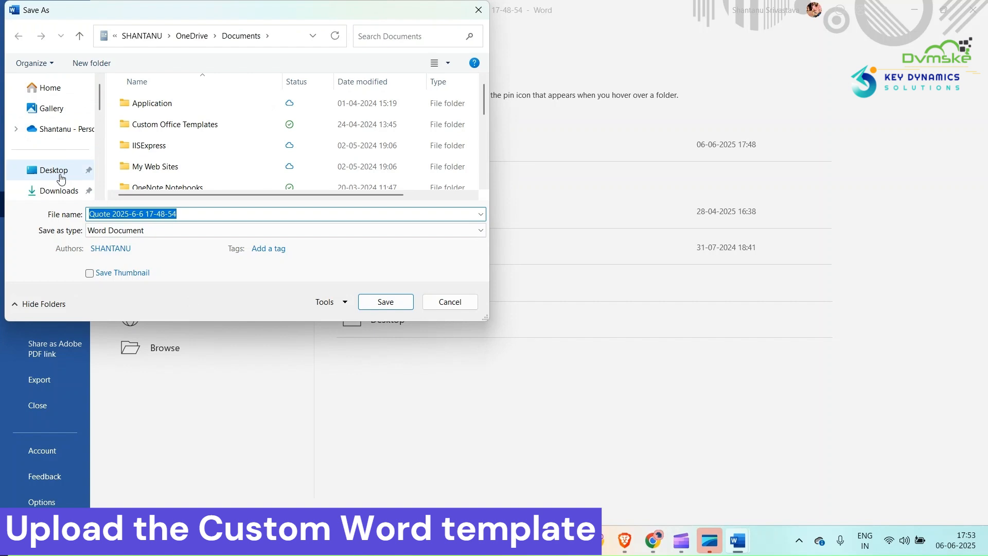
{"action": "left_click", "coordinate": [57, 190]}
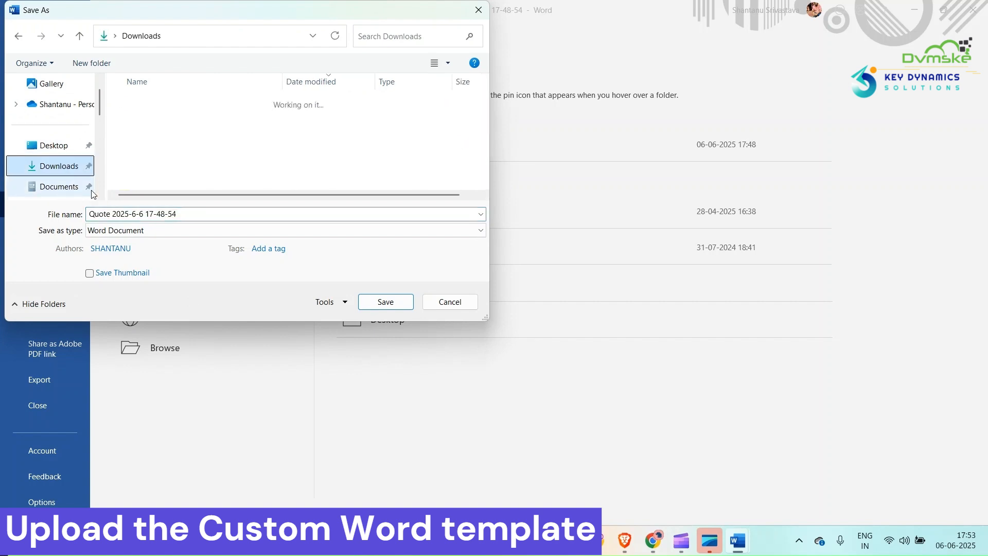
{"action": "left_click", "coordinate": [184, 212]}
{"action": "key", "text": "BackSpace"}
{"action": "key", "text": "BackSpace"}
{"action": "key", "text": "BackSpace"}
{"action": "key", "text": "BackSpace"}
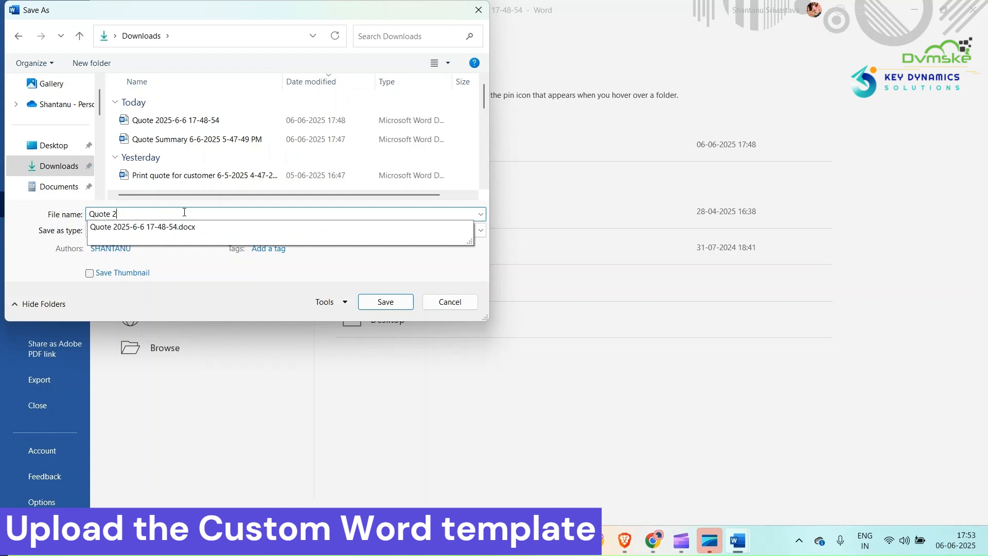
{"action": "key", "text": "BackSpace"}
{"action": "type", "text": "Custom"}
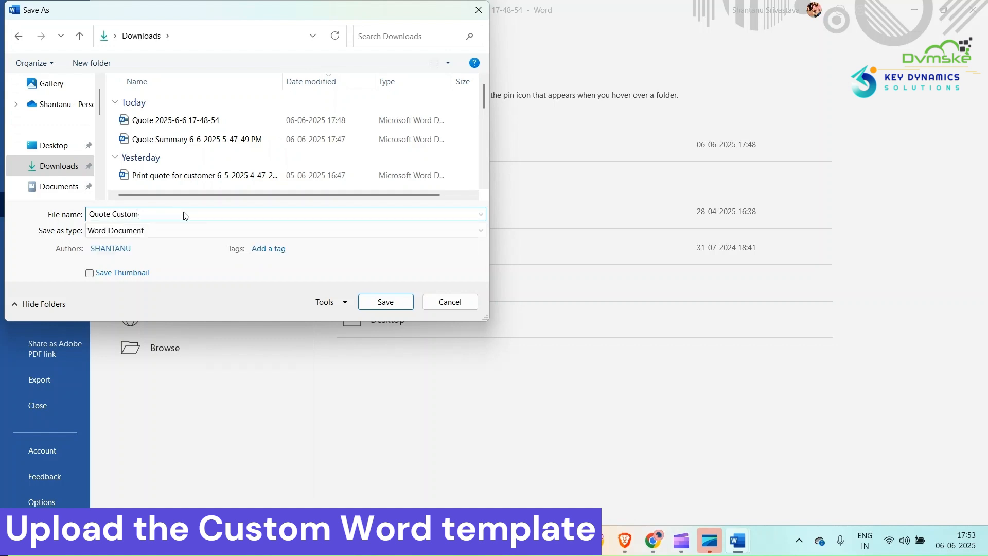
{"action": "left_click", "coordinate": [368, 304]}
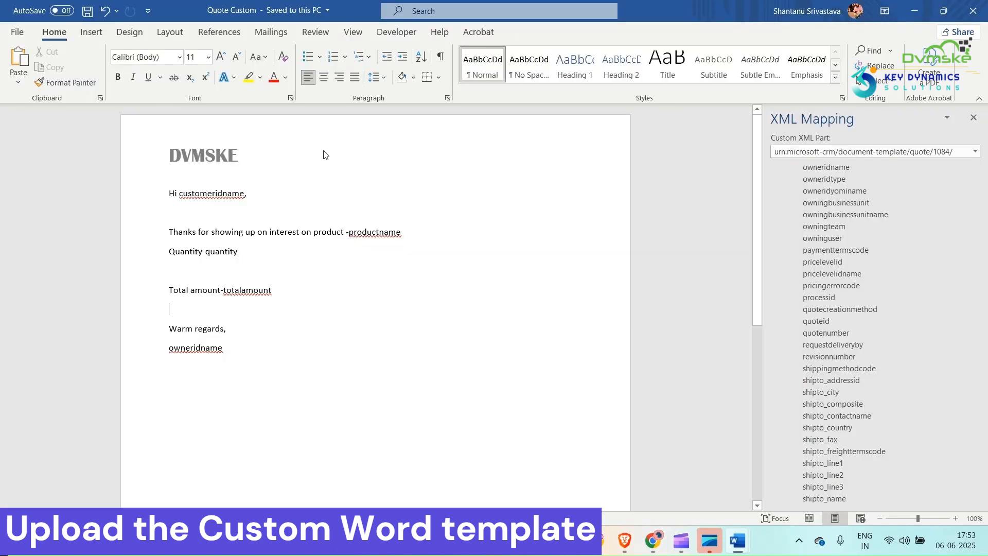
Switch to the Dynamics 365 document templates in Chrome and upload Quote Custom from Downloads as a Word template.
{"action": "mouse_move", "coordinate": [654, 539]}
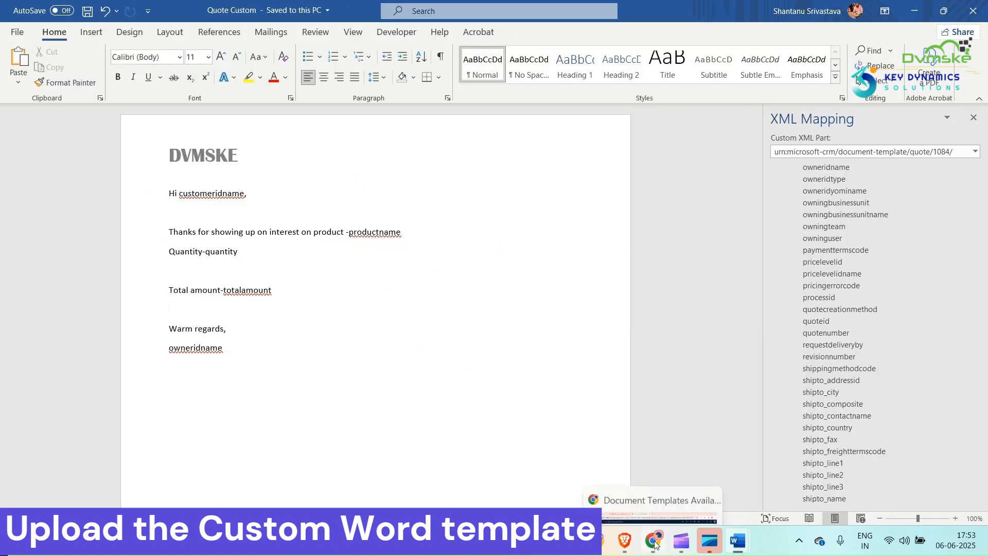
{"action": "left_click", "coordinate": [659, 494]}
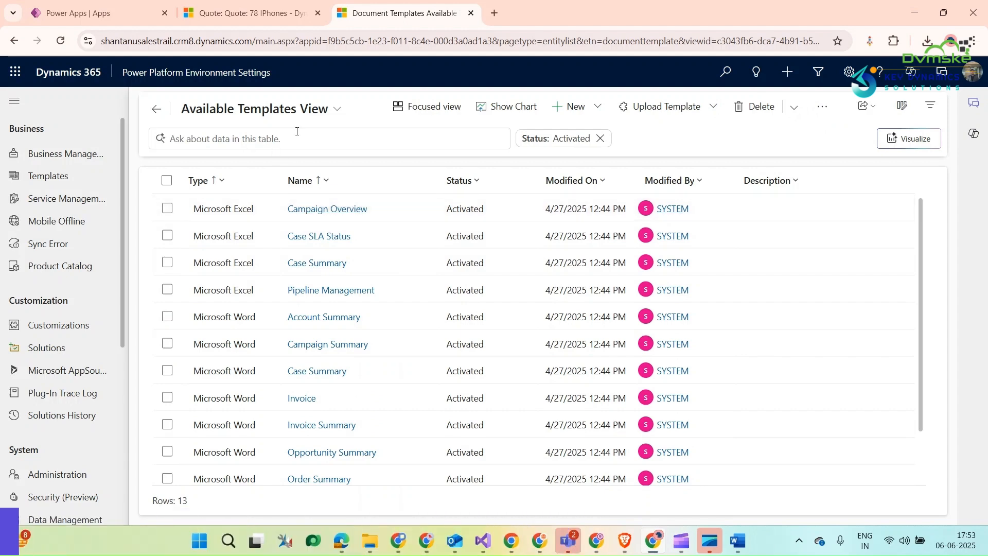
{"action": "left_click", "coordinate": [666, 112]}
{"action": "left_click", "coordinate": [636, 165]}
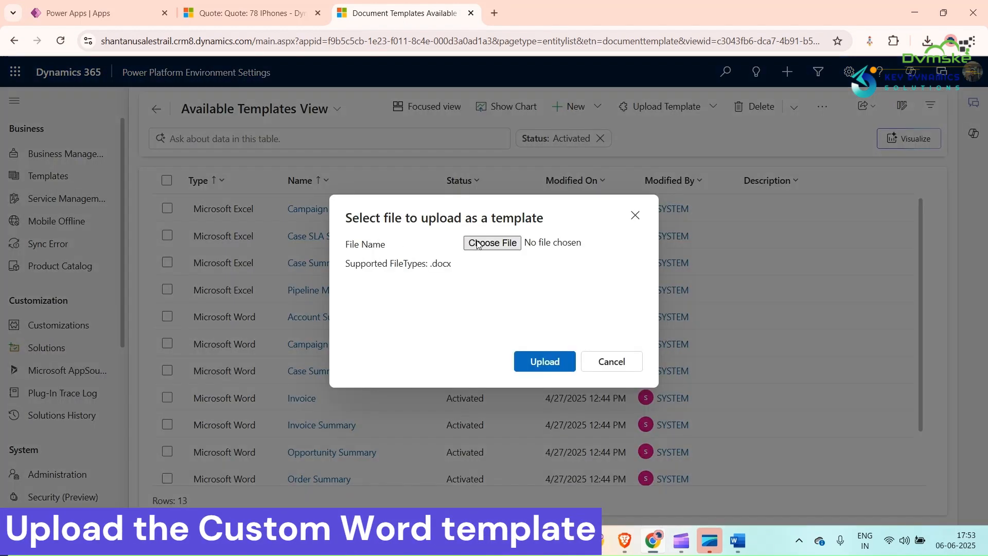
{"action": "left_click", "coordinate": [475, 244]}
{"action": "left_click", "coordinate": [51, 145]}
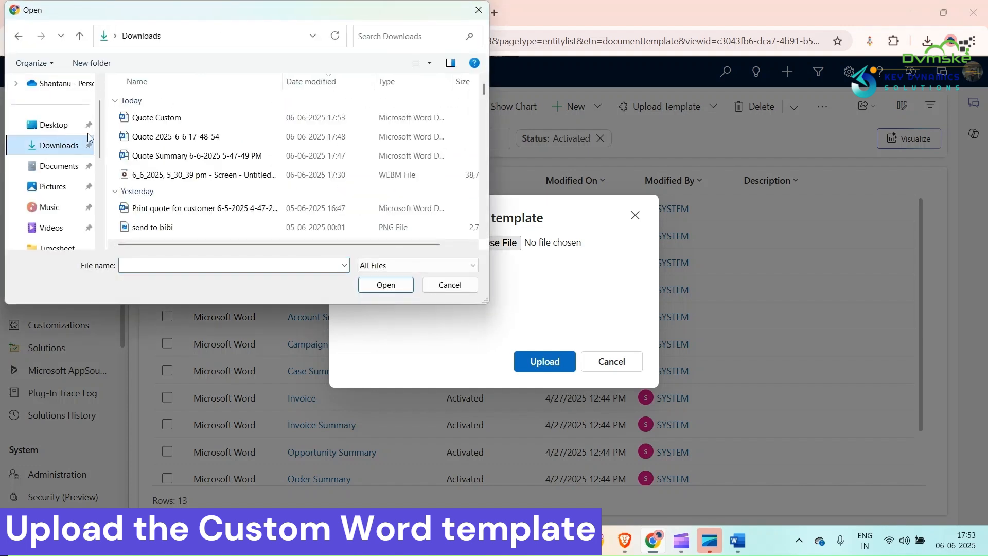
{"action": "left_click", "coordinate": [149, 118]}
{"action": "left_click", "coordinate": [399, 286]}
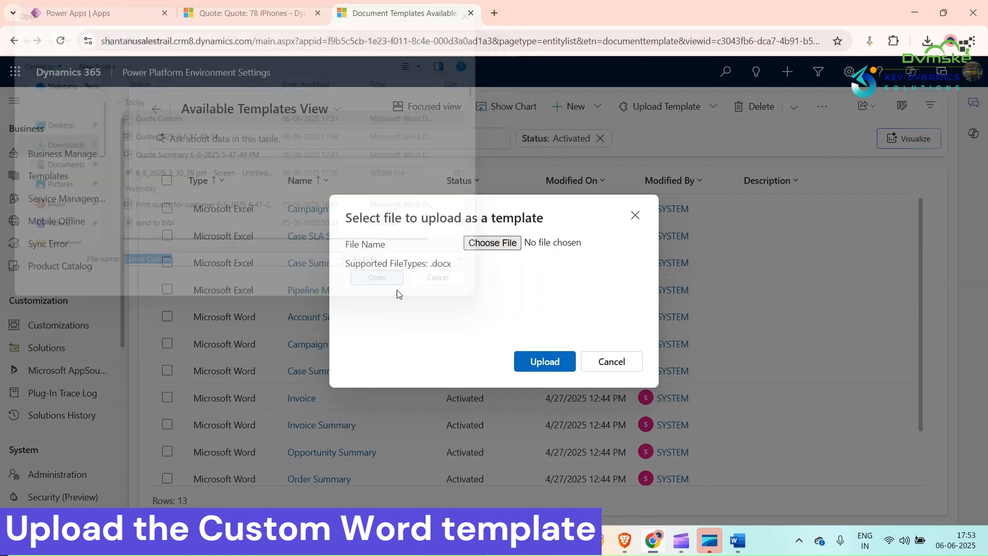
{"action": "left_click", "coordinate": [529, 363]}
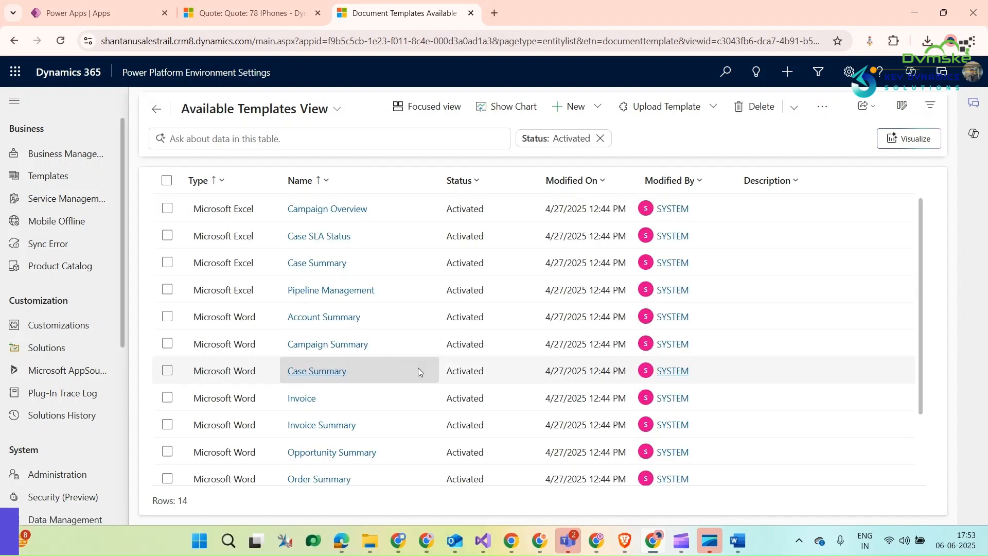
{"action": "scroll", "coordinate": [412, 376], "scroll_direction": "down", "scroll_amount": 2}
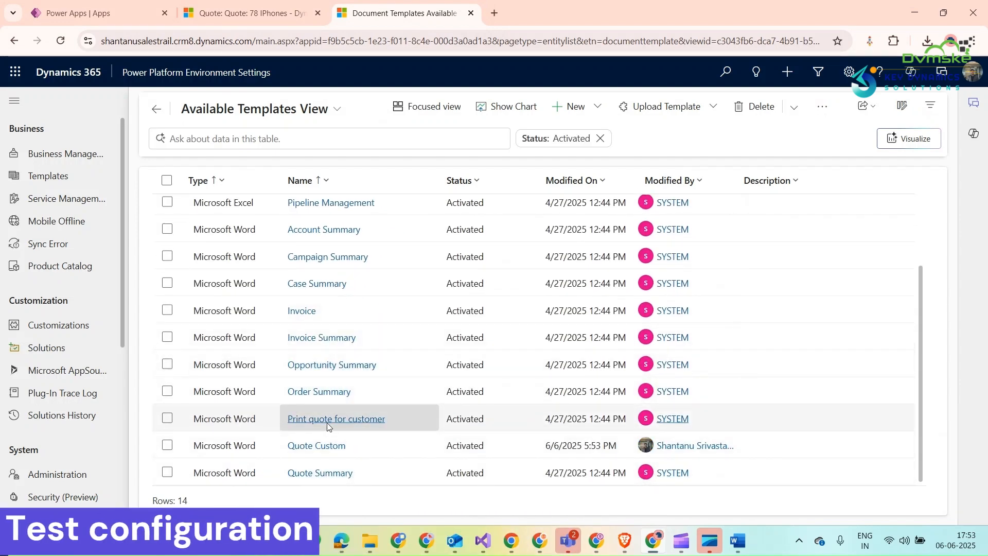
Reload the 78 IPhones quote record and generate a document from it with the Quote Custom Word template.
{"action": "left_click", "coordinate": [220, 11]}
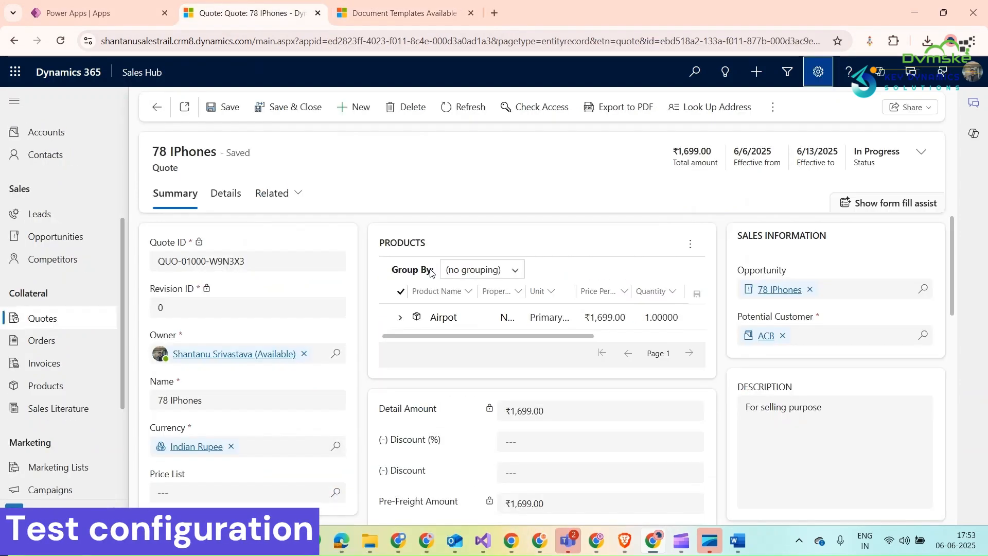
{"action": "key", "text": "F5"}
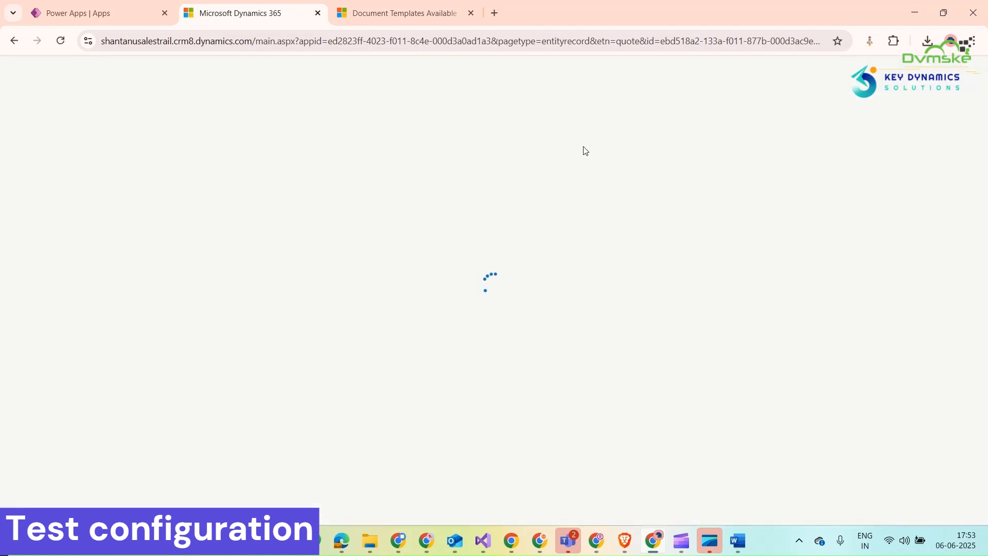
{"action": "left_click", "coordinate": [775, 109]}
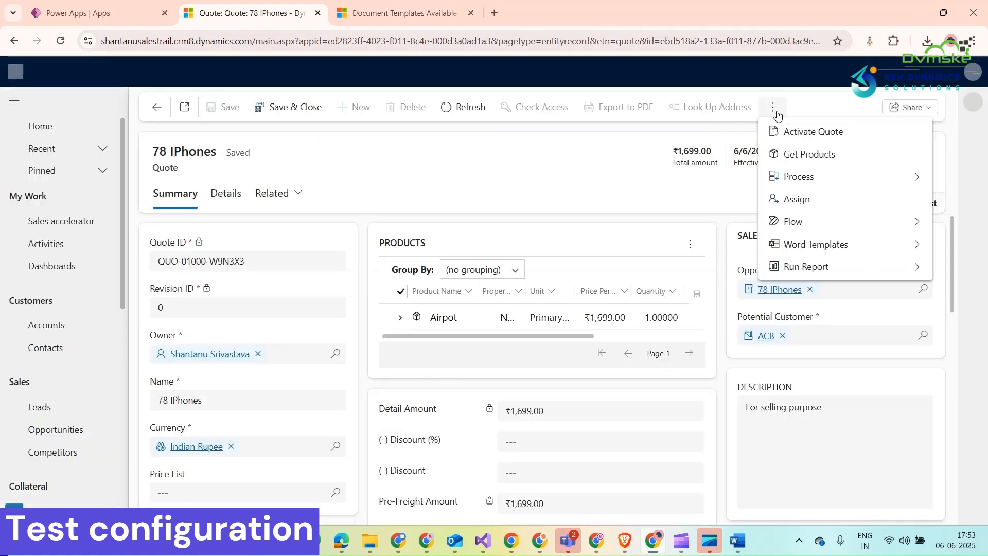
{"action": "left_click", "coordinate": [910, 245]}
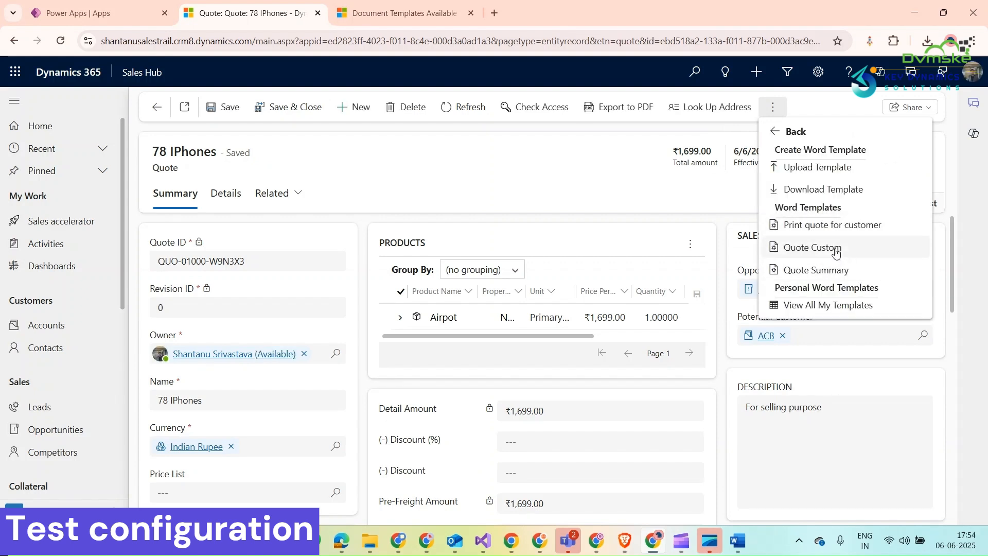
{"action": "left_click", "coordinate": [835, 249]}
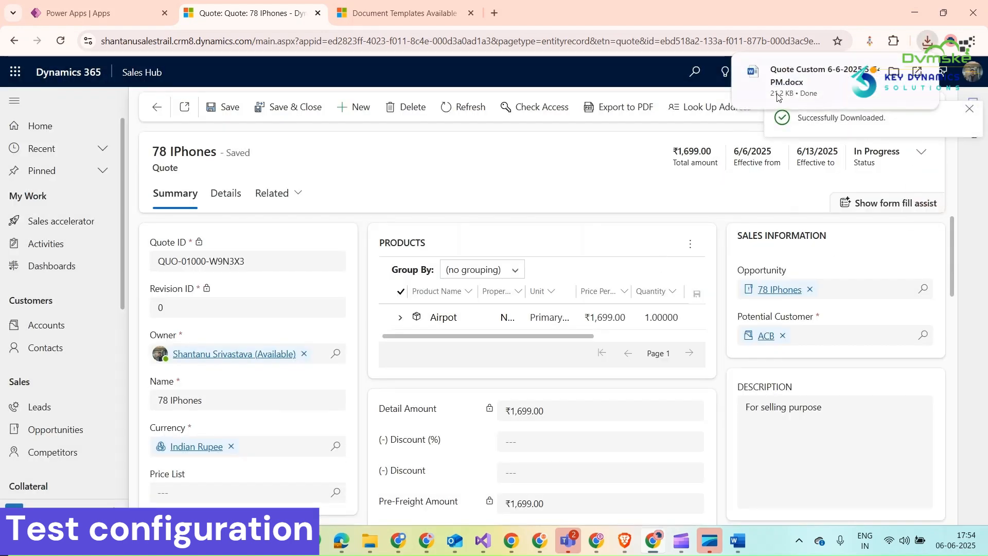
Open the generated Quote Custom document in Word to check its filled-in fields, and return to the quote record.
{"action": "left_click", "coordinate": [779, 95]}
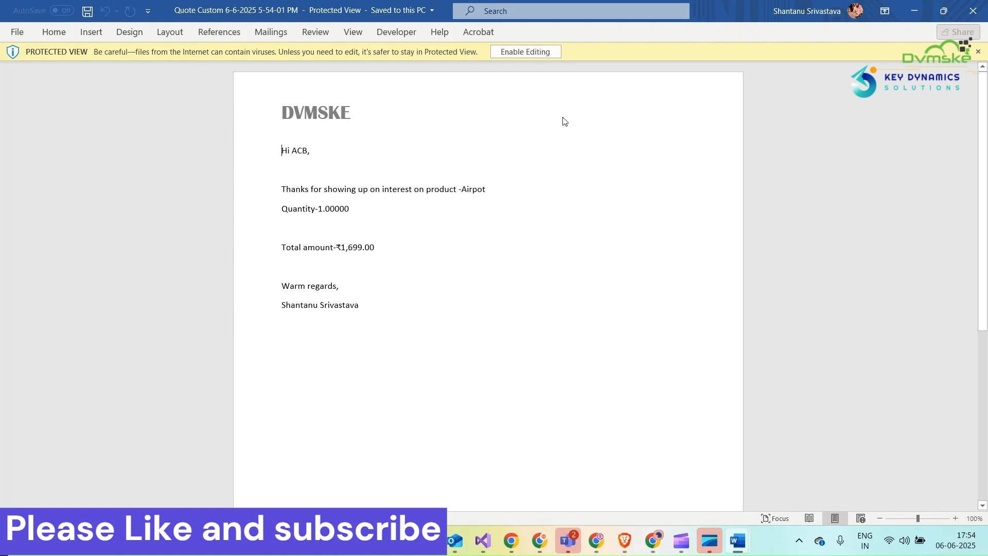
{"action": "left_click", "coordinate": [913, 11]}
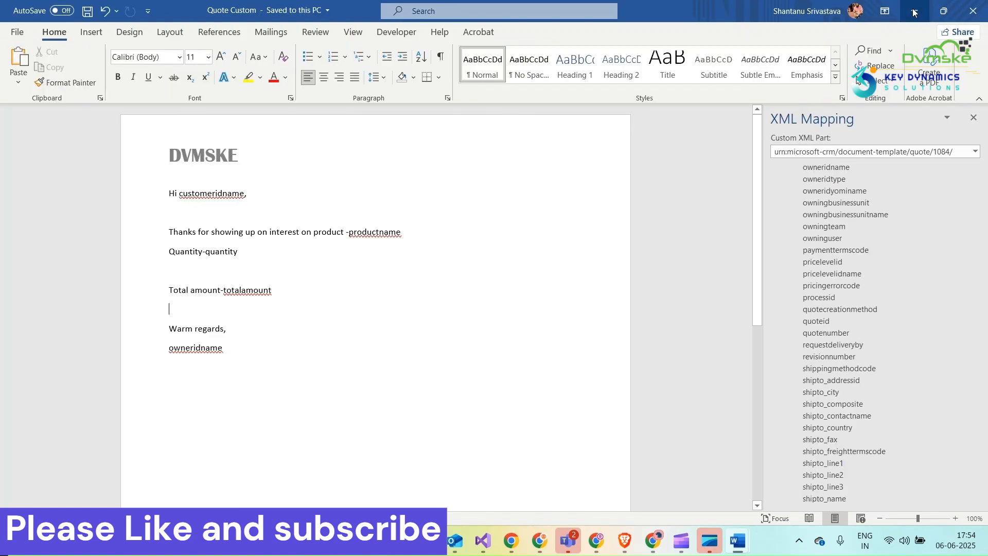
{"action": "left_click", "coordinate": [913, 12]}
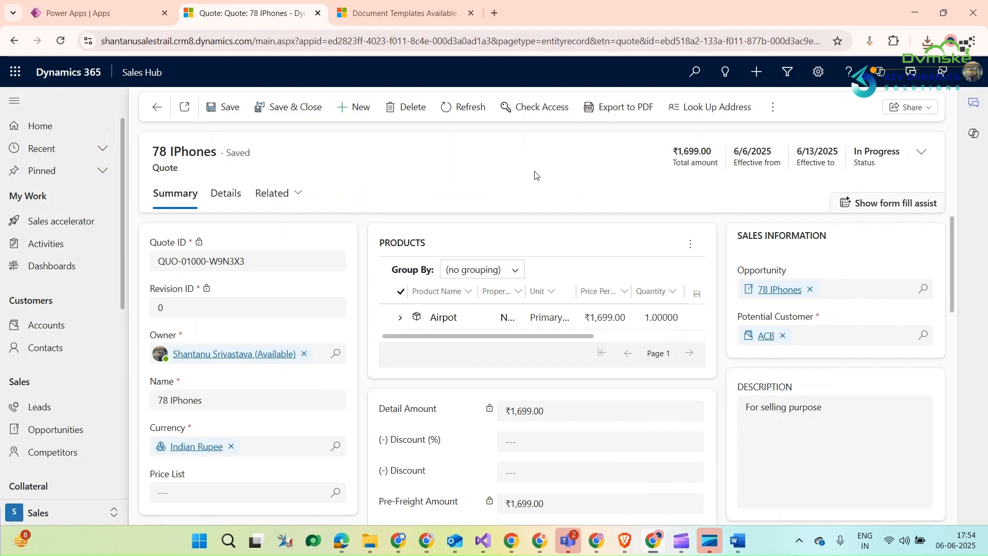